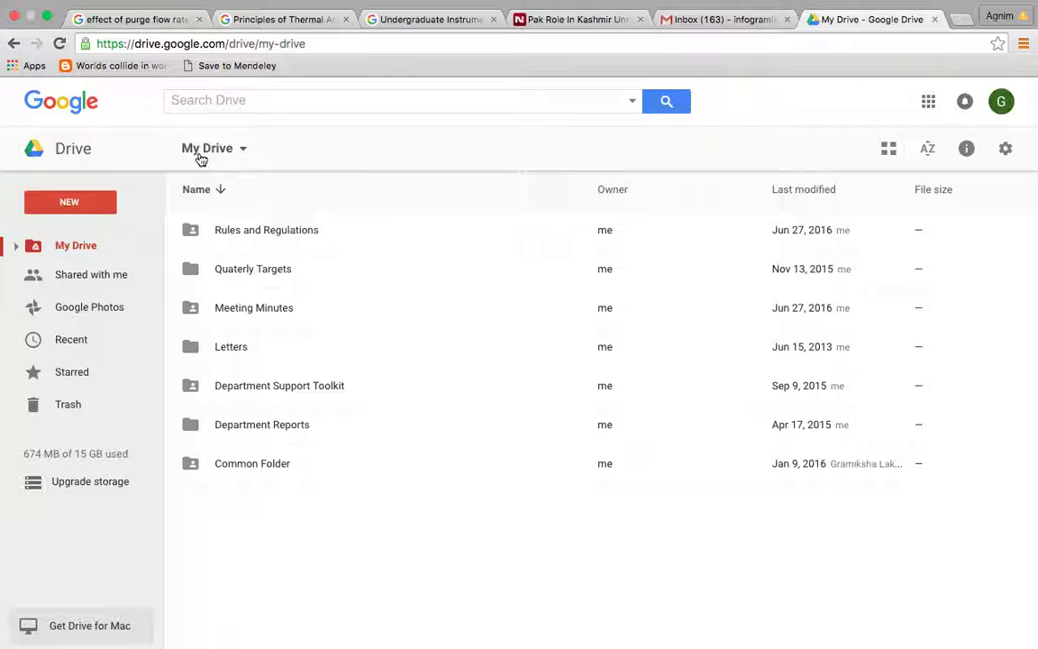
- Look through the Rules and Regulations and Quaterly Targets folders, returning to My Drive after each
double_click(280, 228)
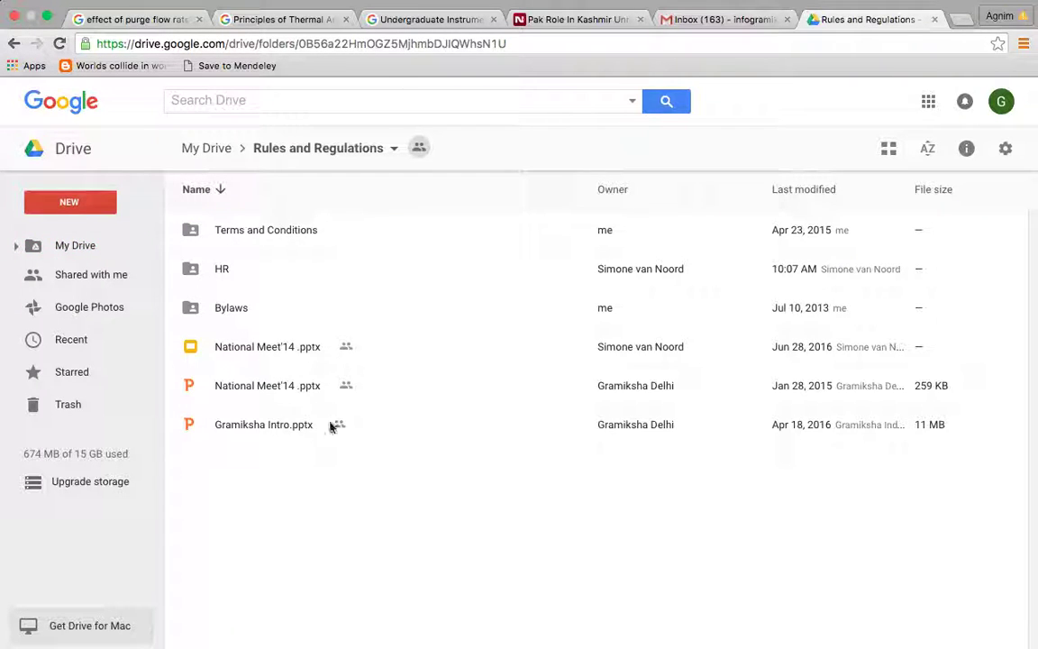
click(214, 149)
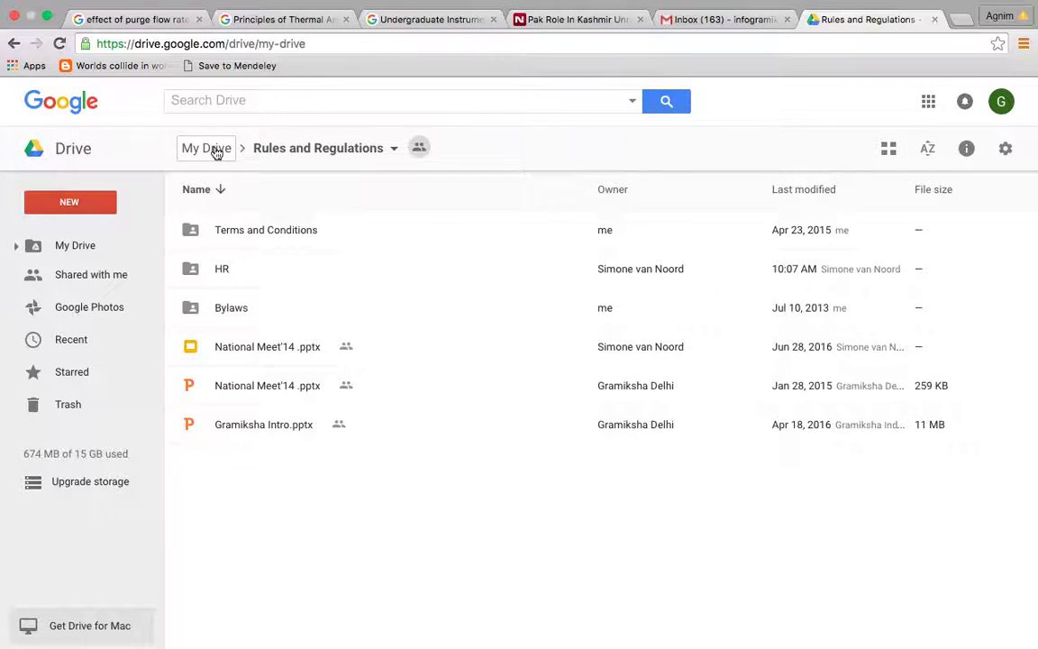
double_click(252, 266)
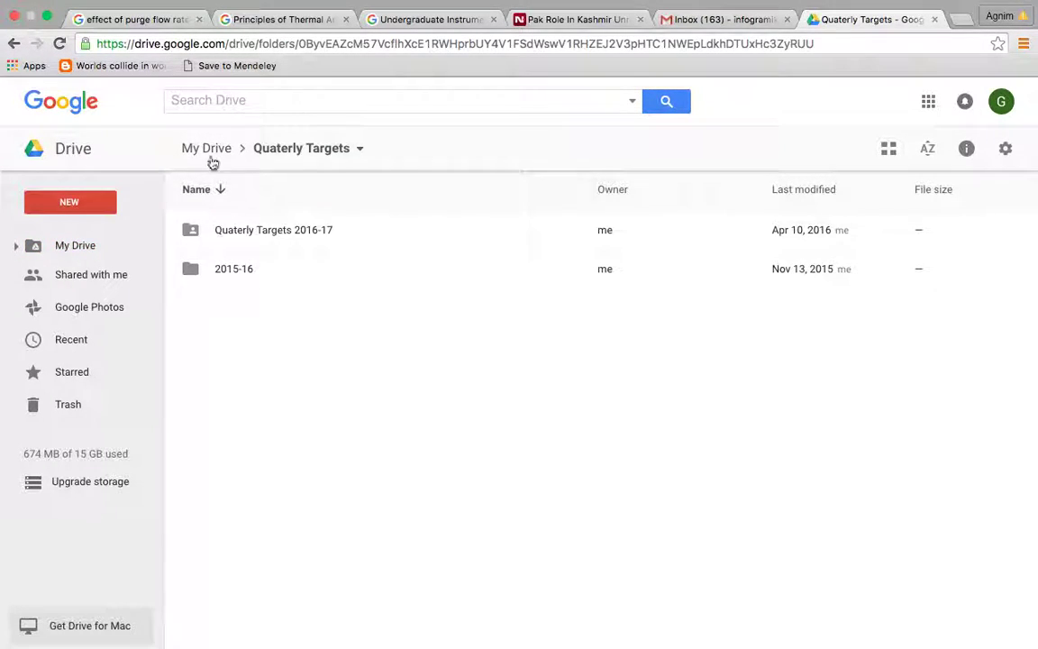
click(210, 154)
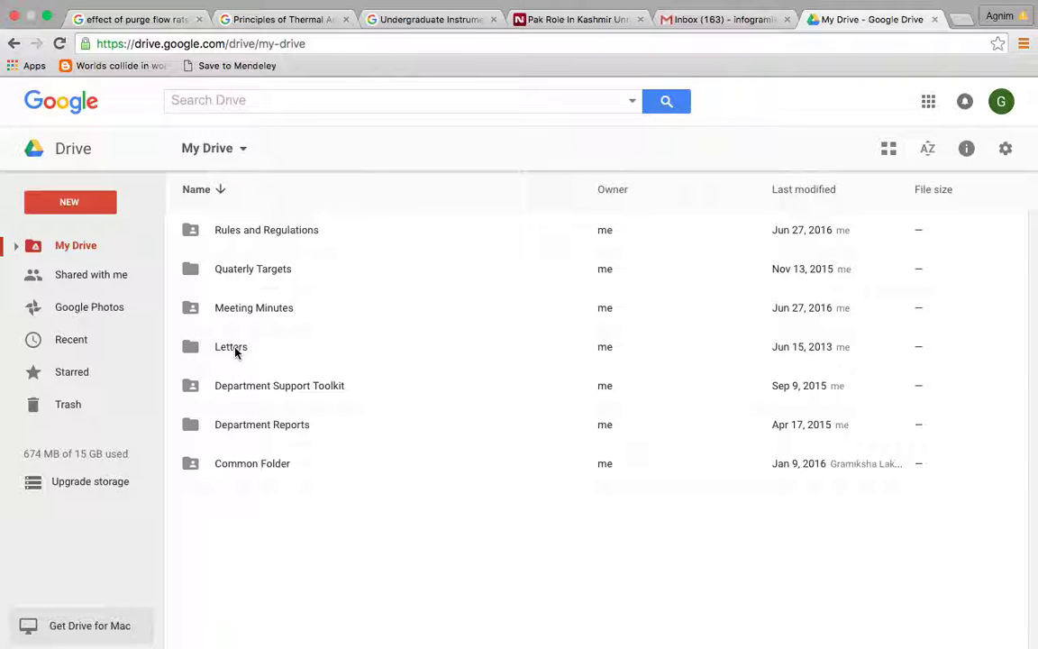
- Browse the Recruitment folder and its Induction subfolder in Department Support Toolkit's HR Package, and return to HR Package
double_click(273, 385)
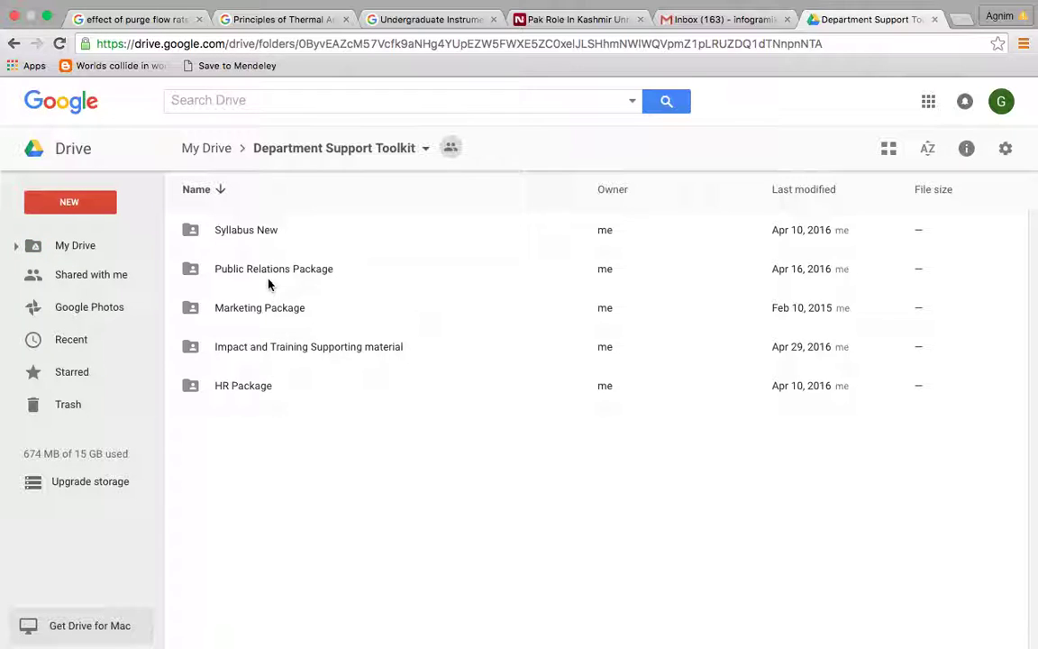
double_click(253, 382)
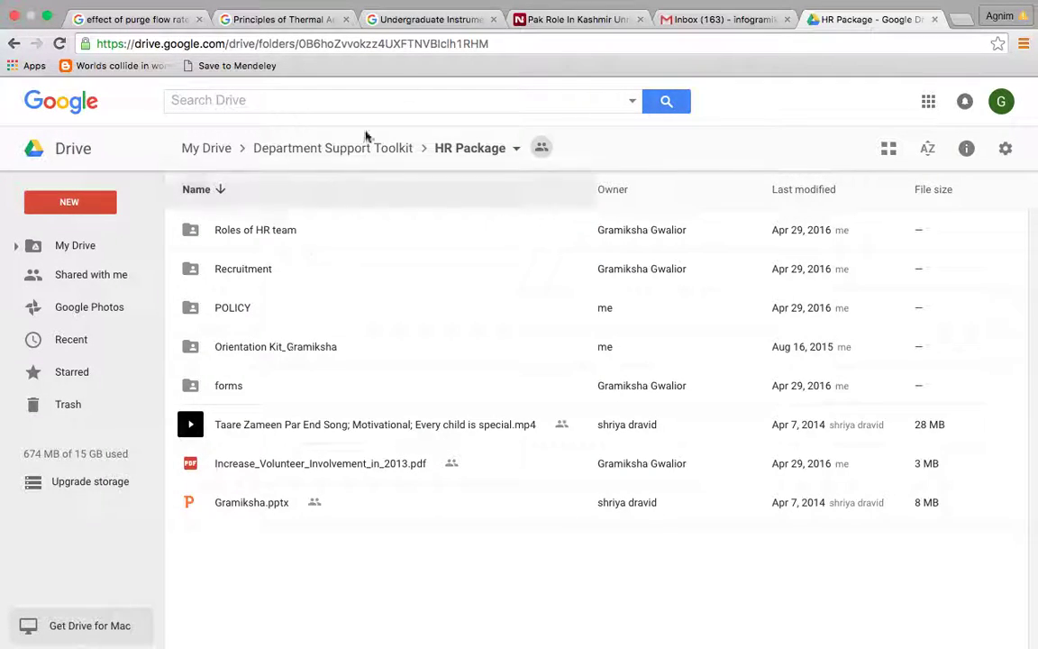
double_click(243, 270)
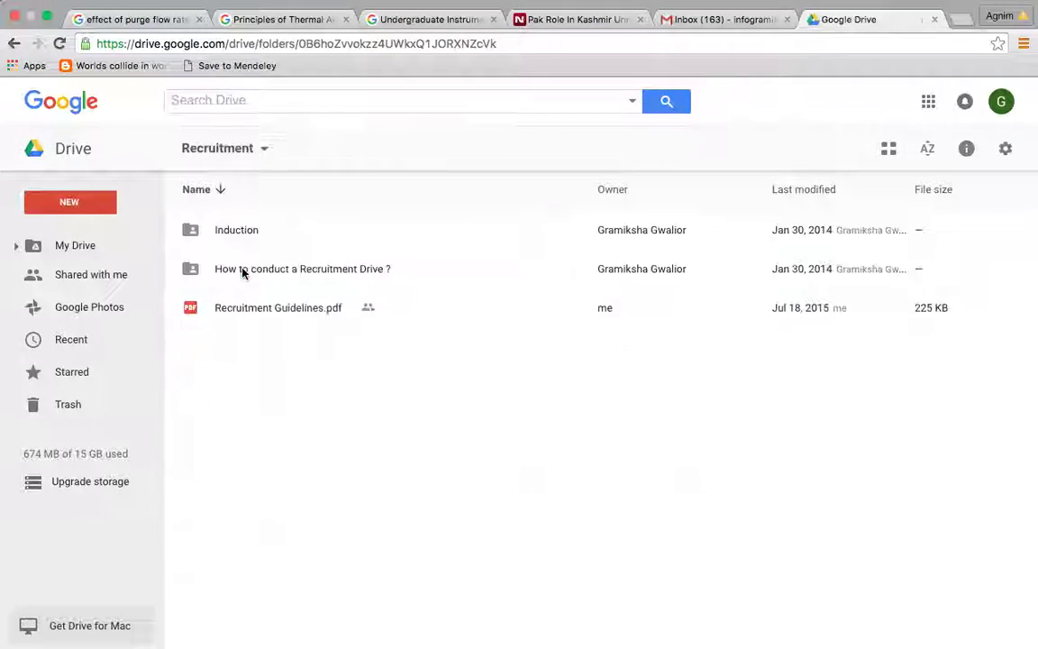
double_click(251, 232)
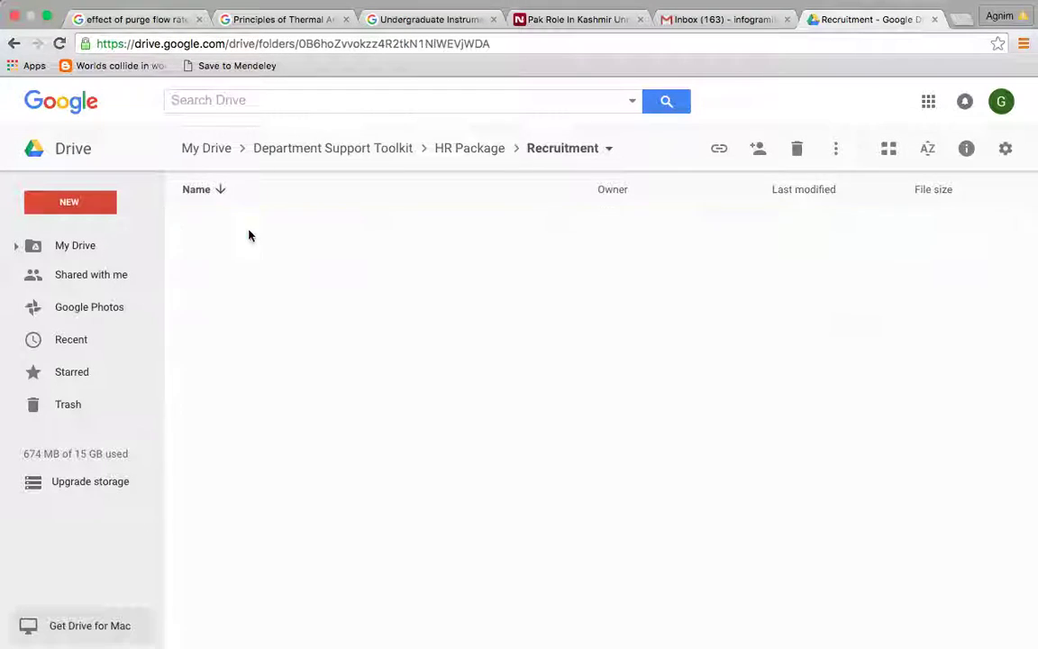
click(553, 158)
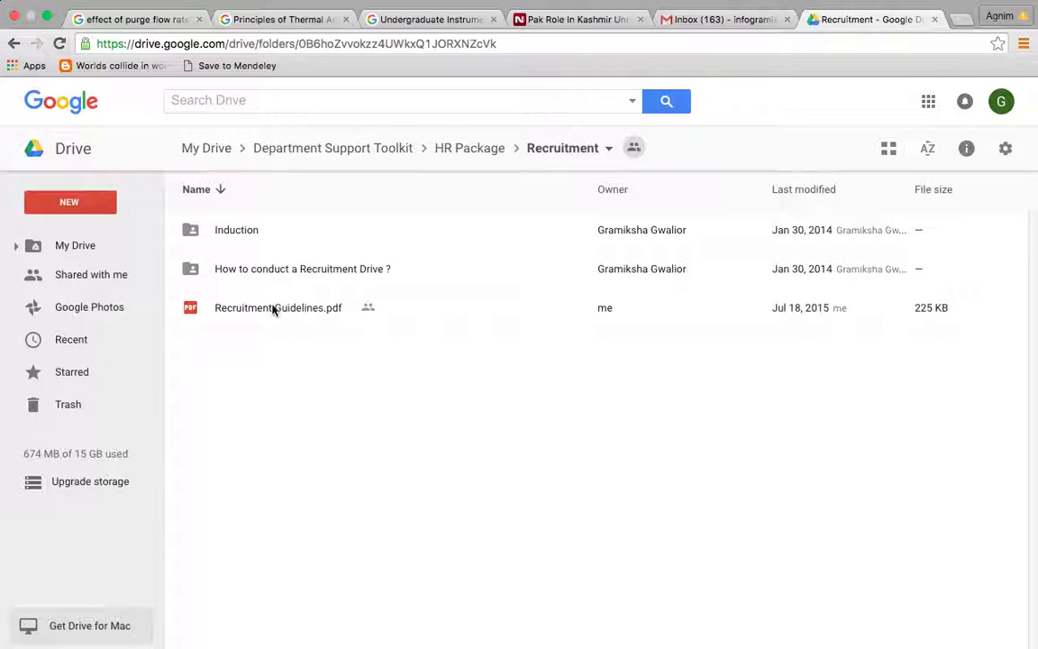
click(470, 148)
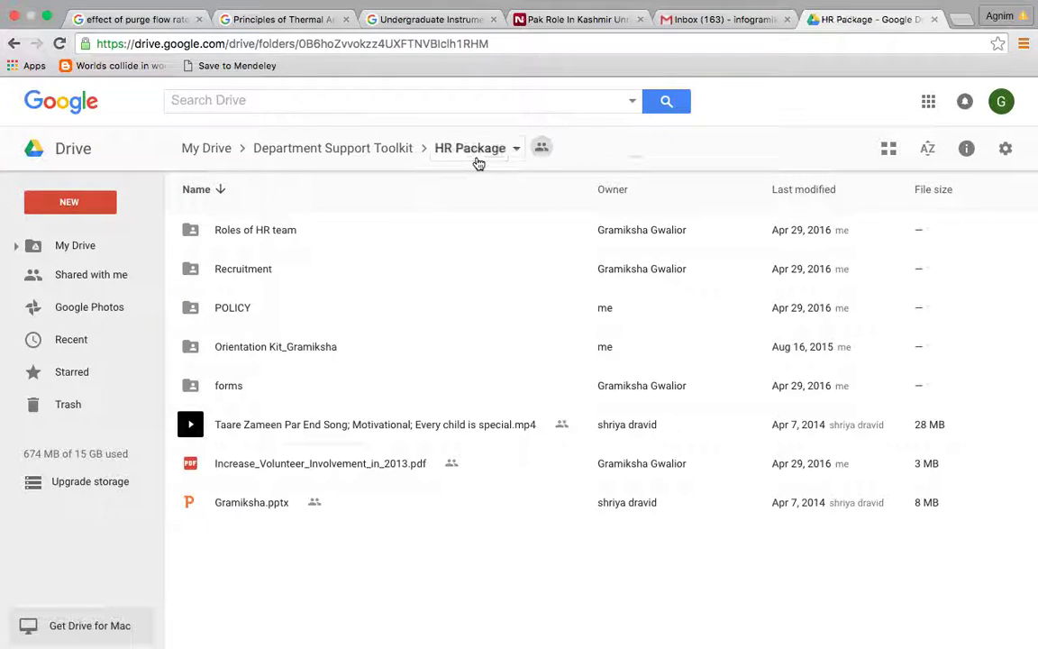
- Review the files in HR Package's Orientation Kit_Gramiksha folder and return to My Drive
double_click(294, 354)
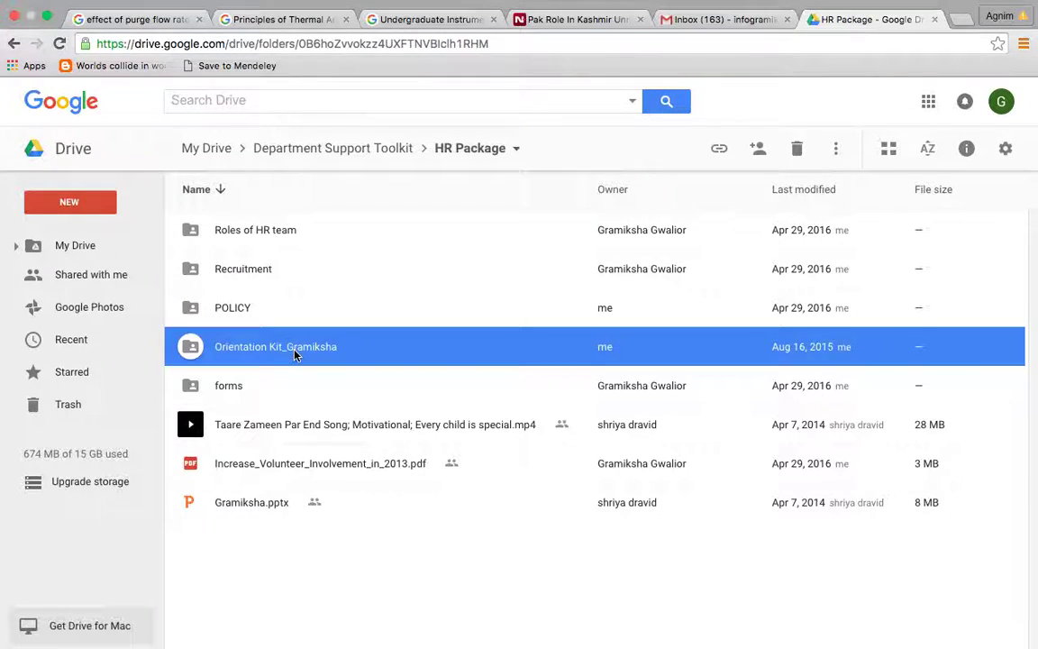
scroll(294, 354, down, 2)
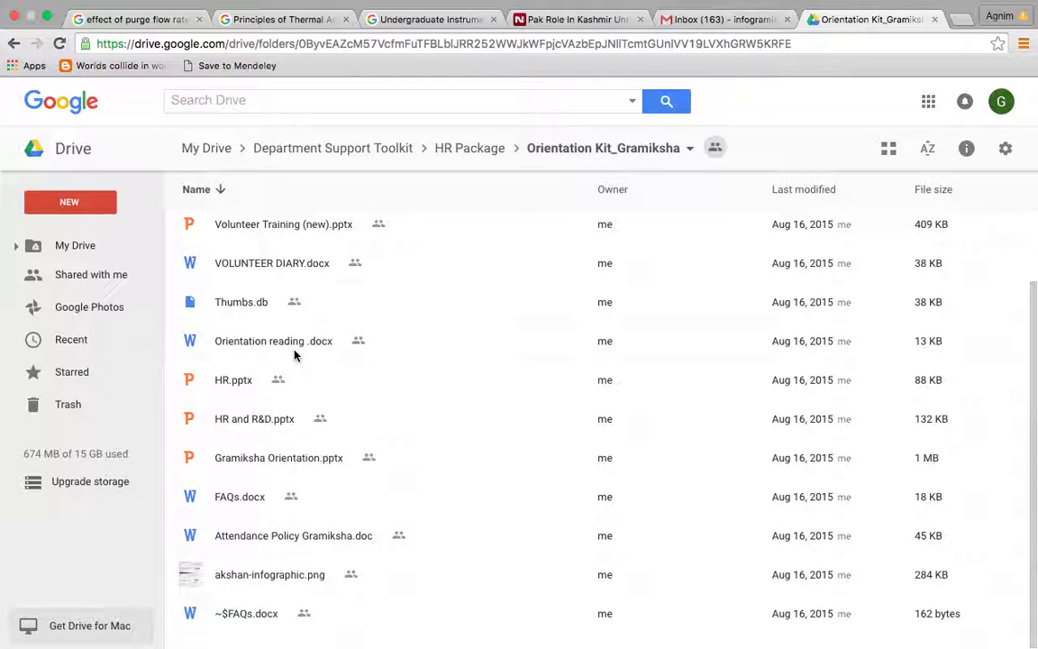
scroll(369, 270, up, 2)
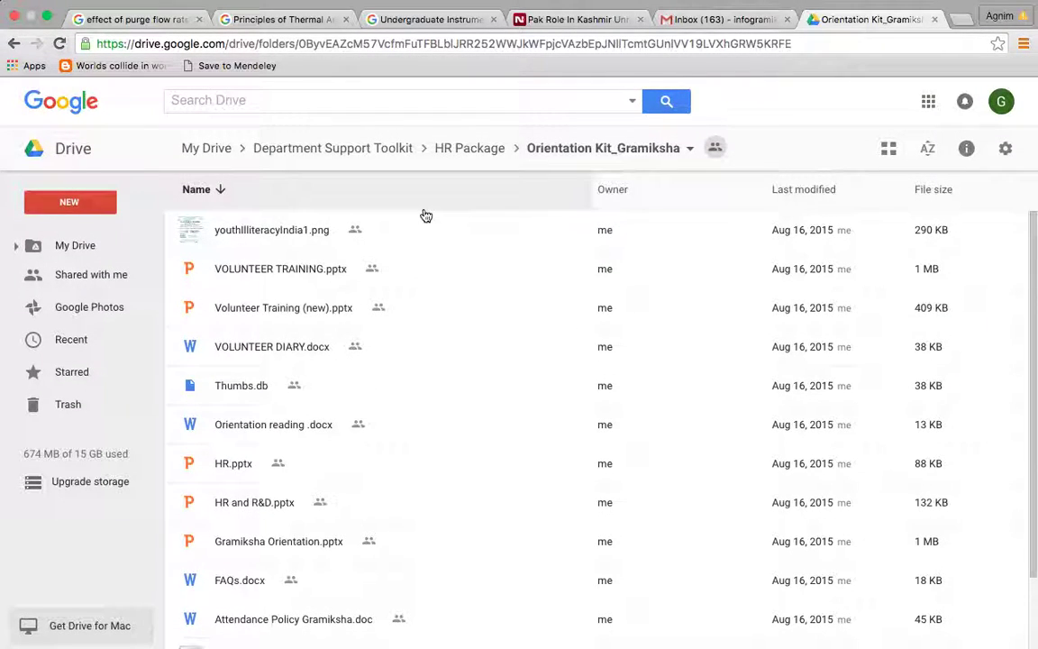
click(454, 160)
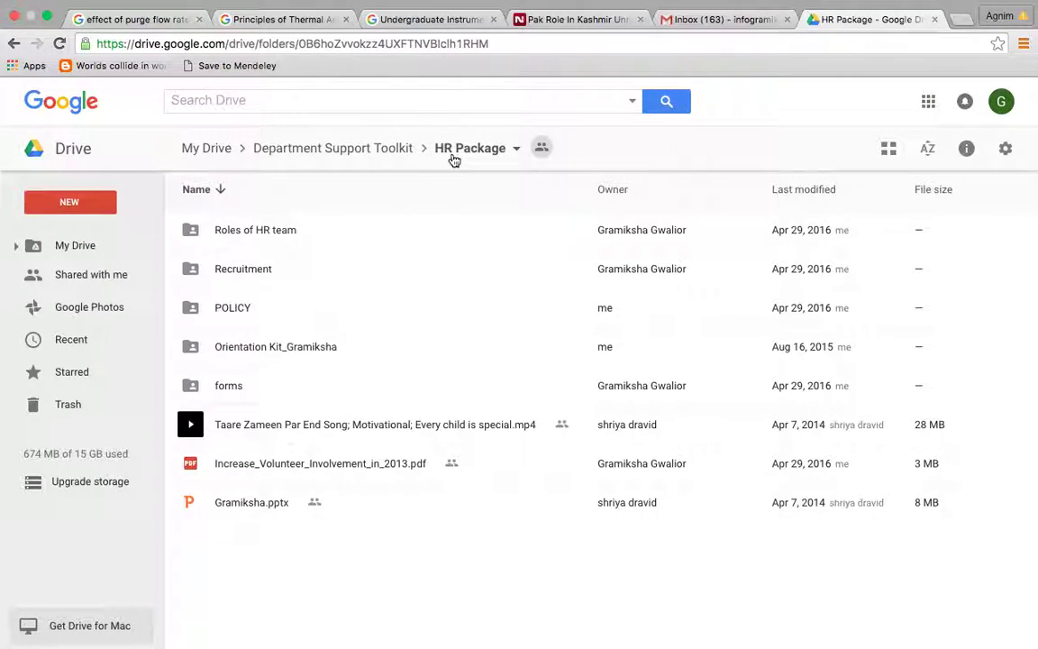
click(352, 148)
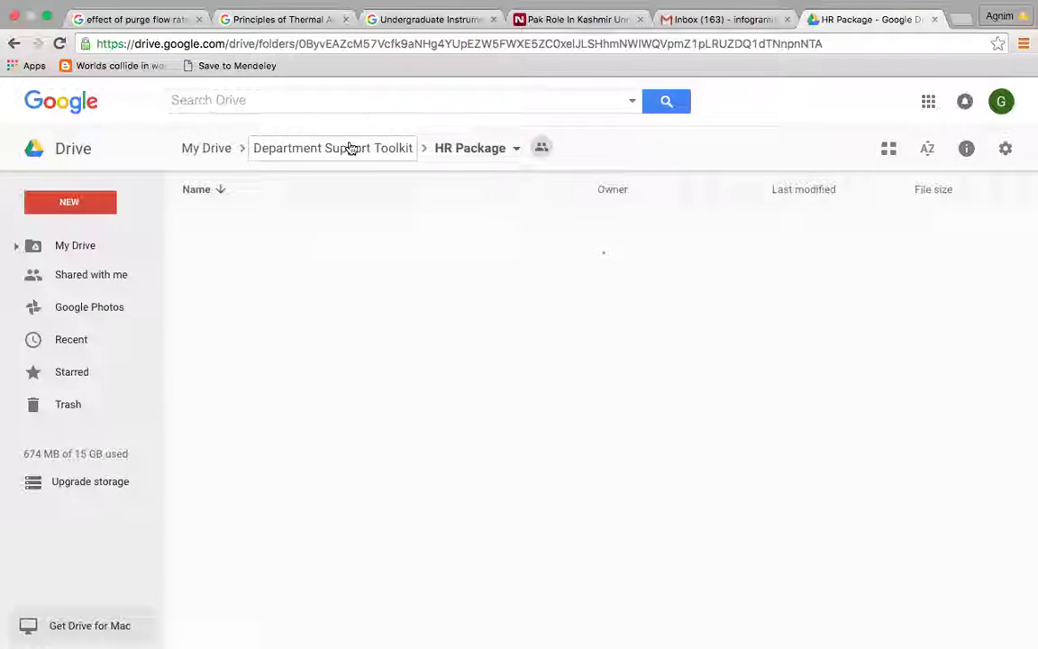
click(204, 148)
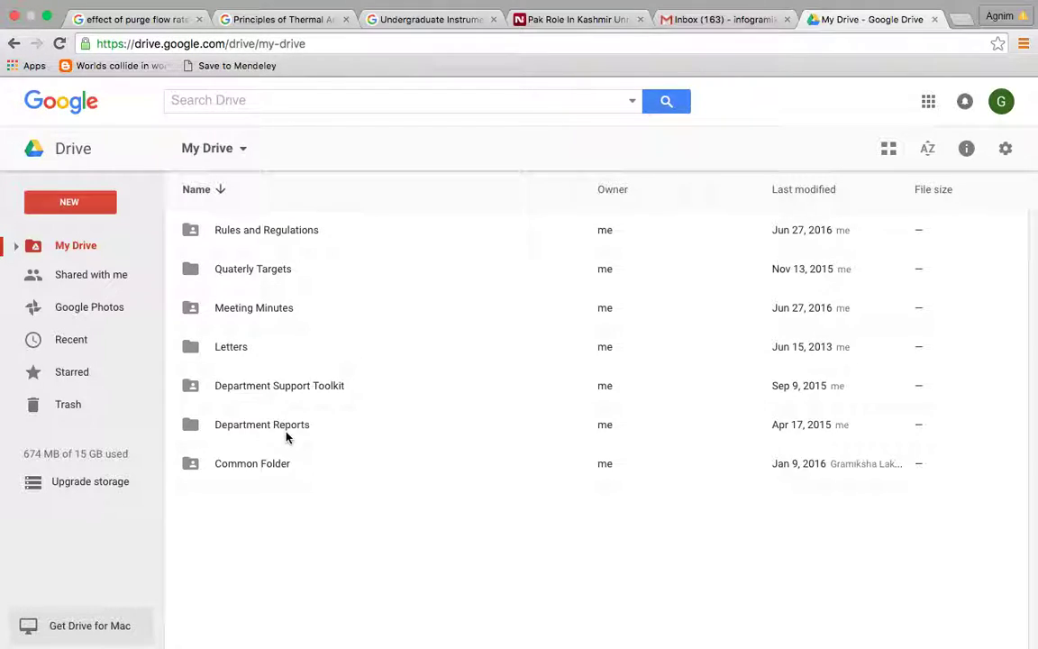
- Examine the Operations Gwalior folder under Operations in Department Reports, and return to Department Reports
double_click(287, 435)
click(257, 348)
double_click(257, 348)
double_click(282, 433)
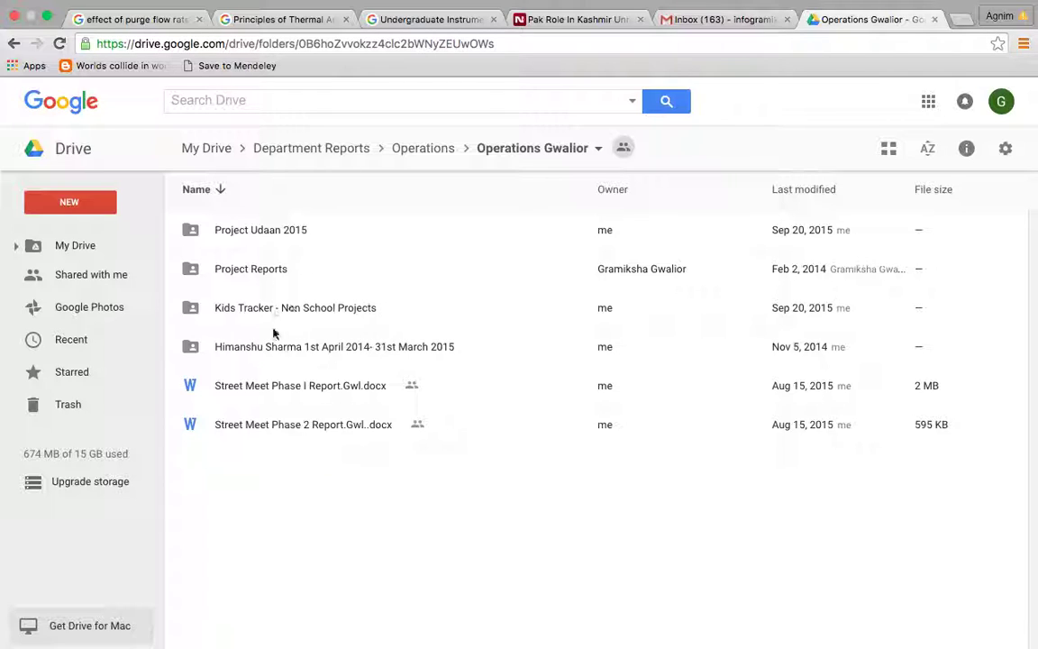
click(424, 155)
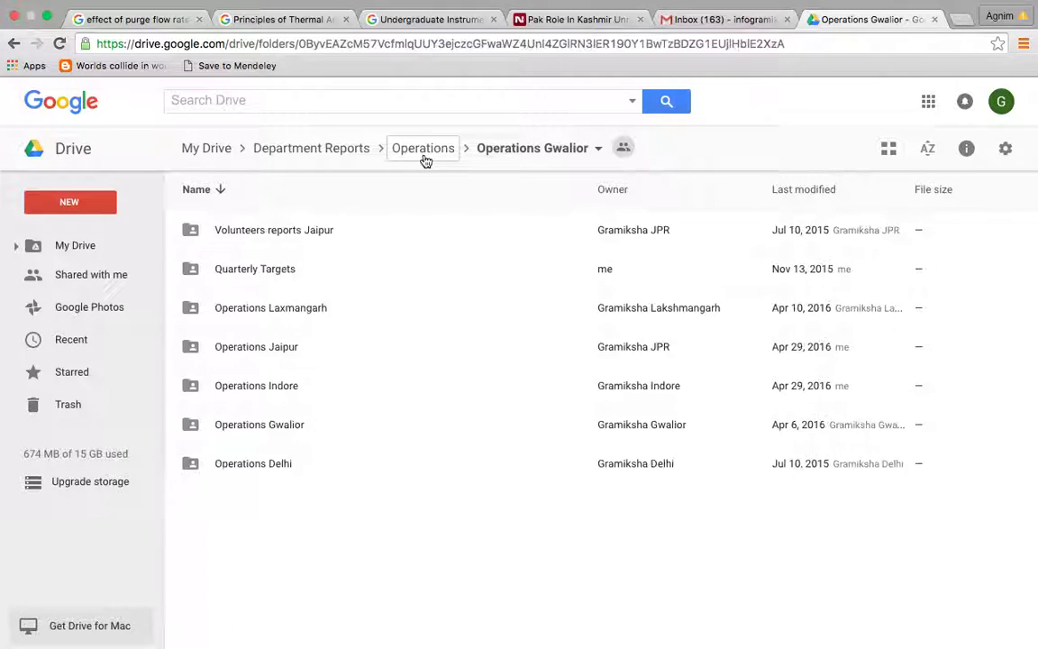
click(359, 154)
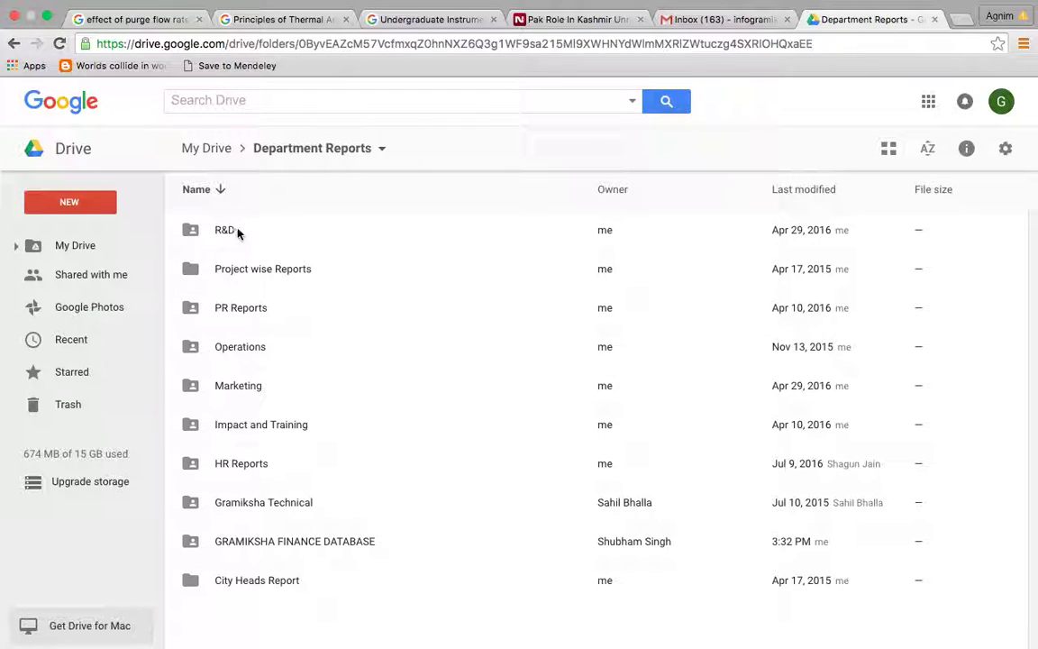
- View the Project Udaan reports inside Project wise Reports and return to Department Reports
double_click(246, 268)
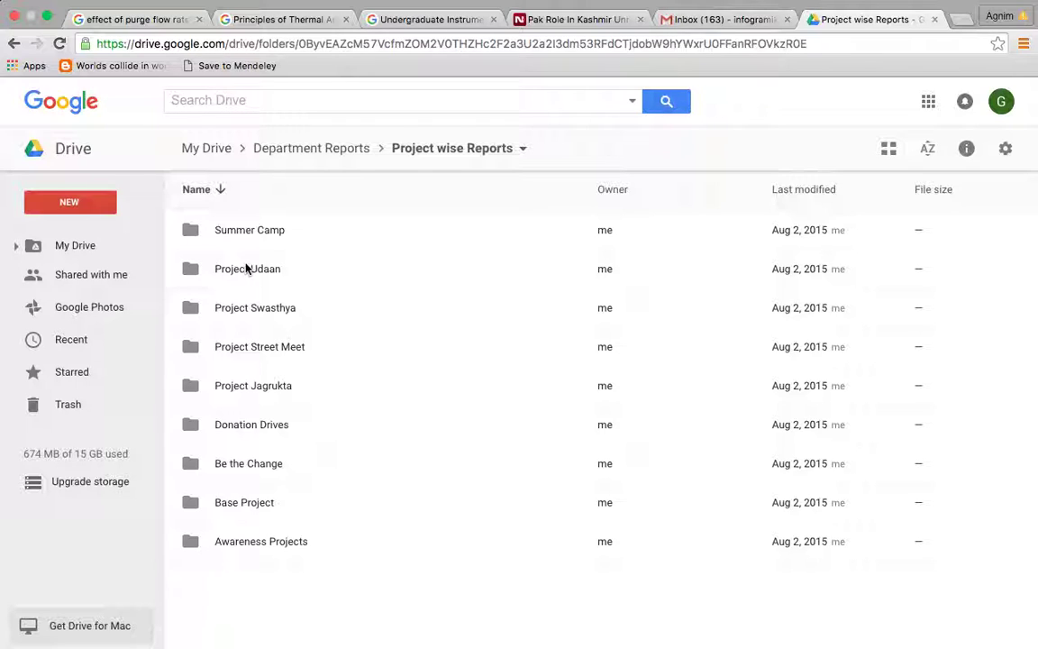
double_click(259, 270)
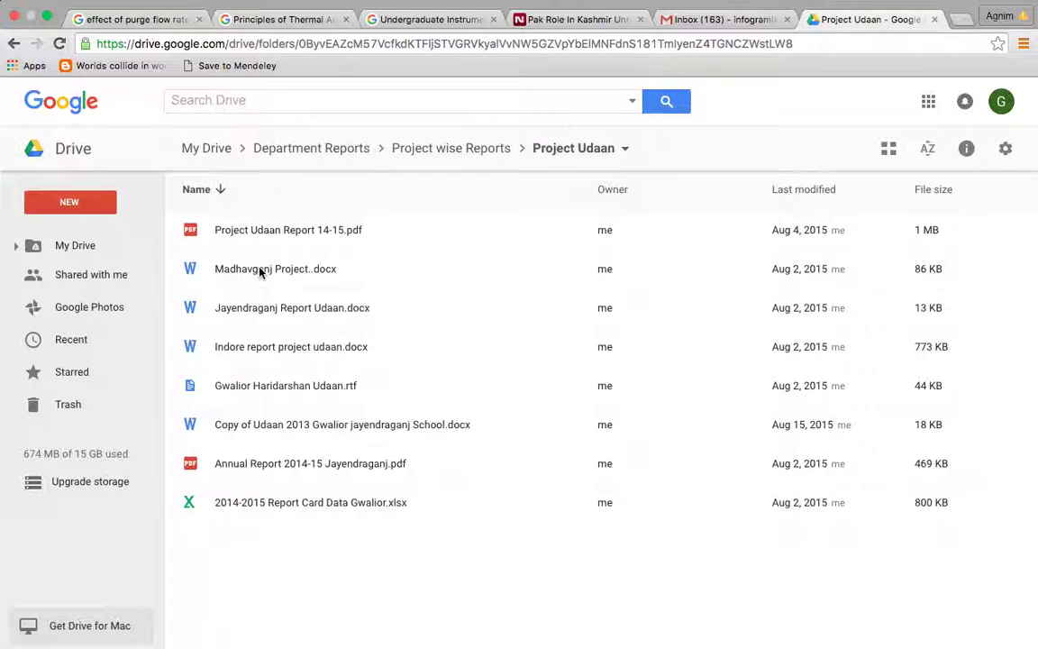
click(472, 153)
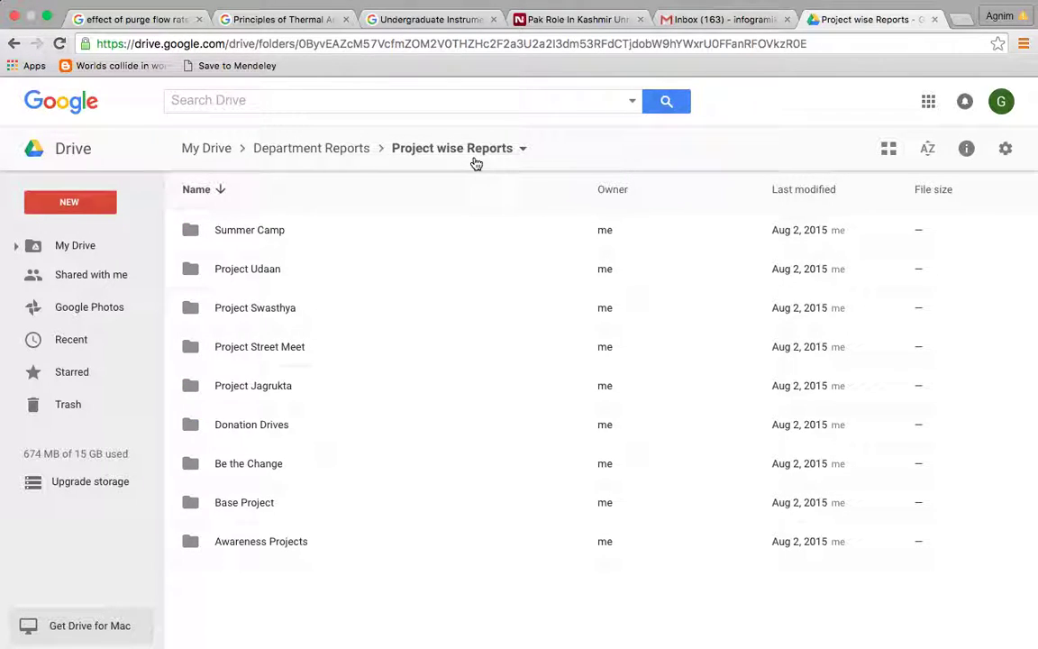
click(329, 151)
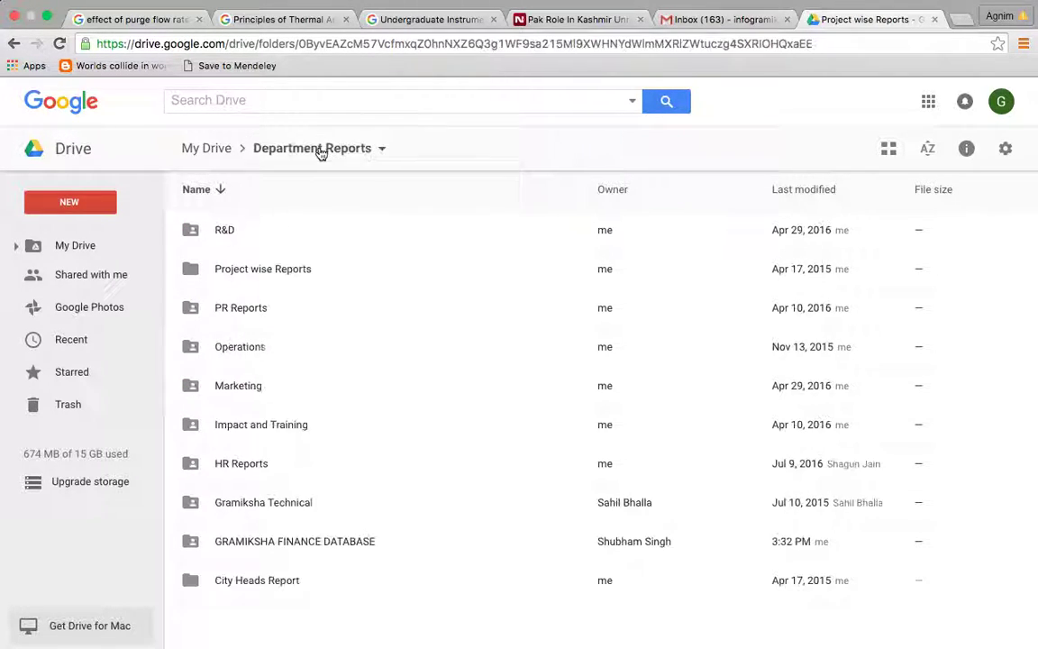
- View the City Head Jaipur reports inside City Heads Report and return to My Drive
double_click(289, 580)
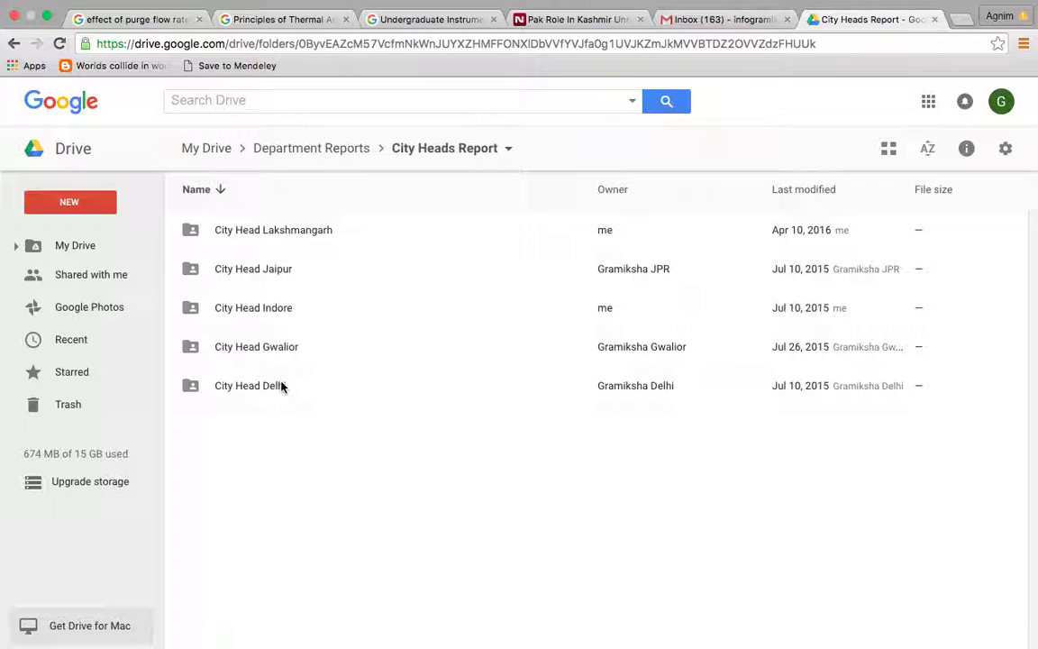
double_click(286, 275)
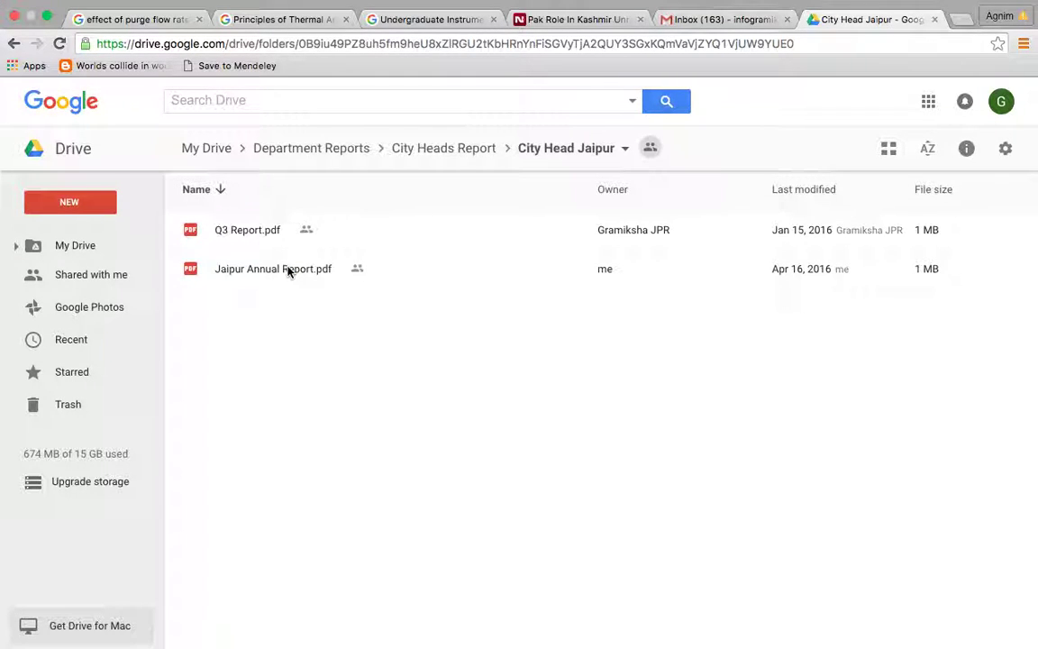
click(429, 161)
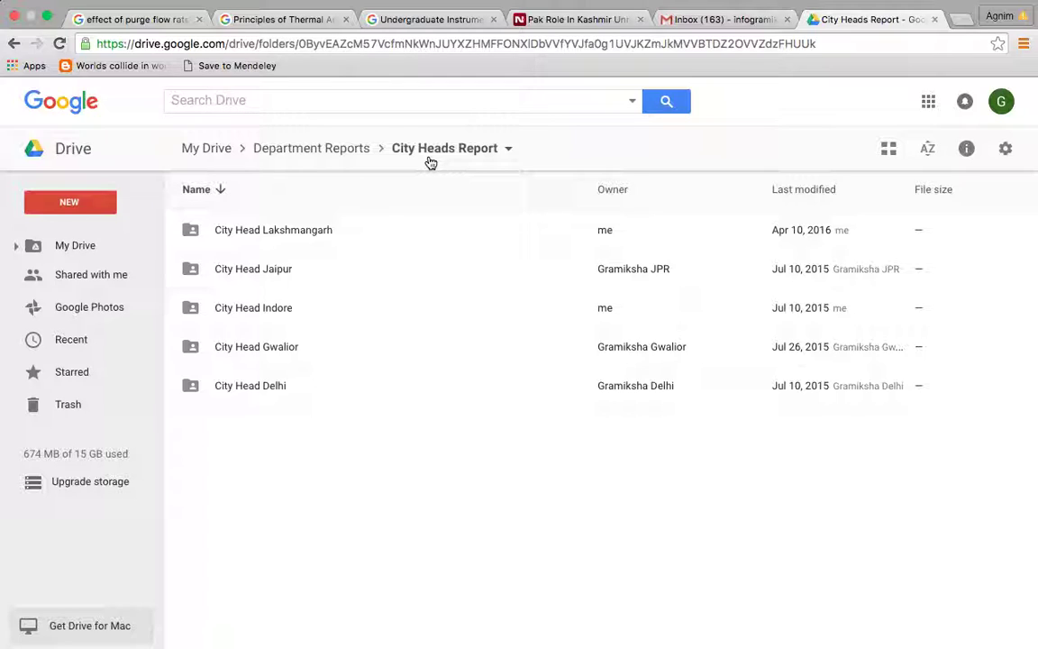
click(331, 153)
click(192, 149)
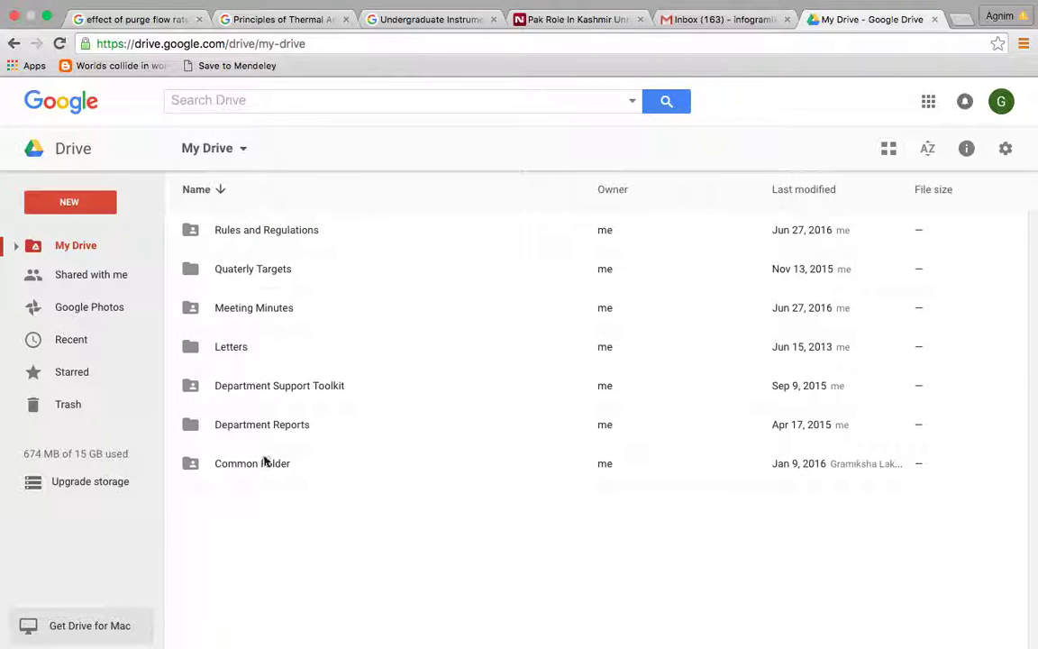
- Check who has access to the Gramiksha Technical folder in Department Reports through its sharing settings, and close them
double_click(264, 424)
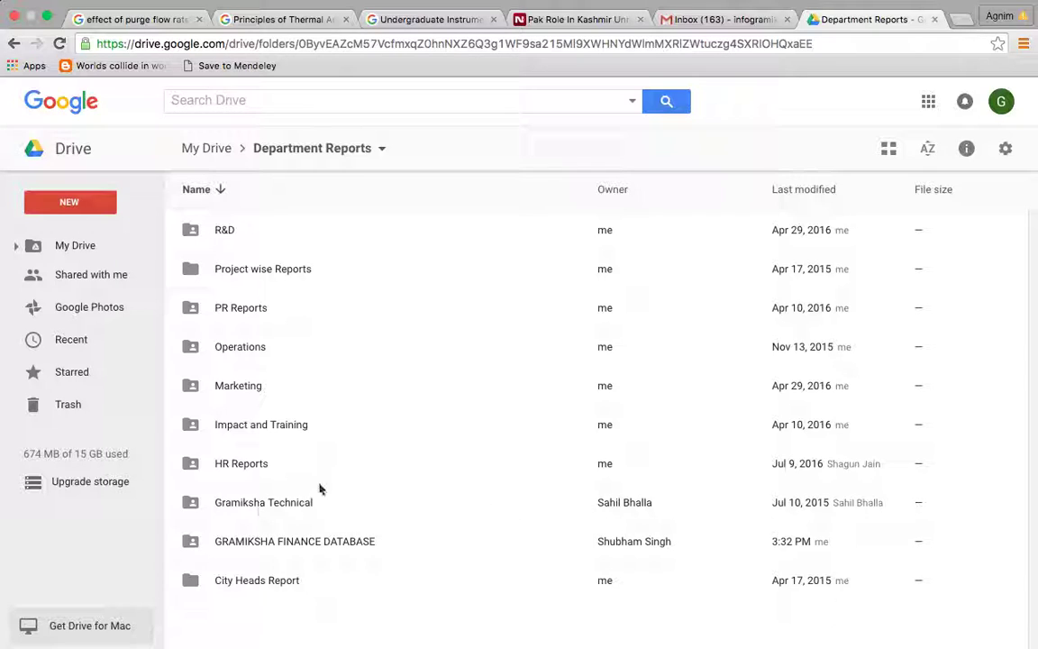
right_click(301, 511)
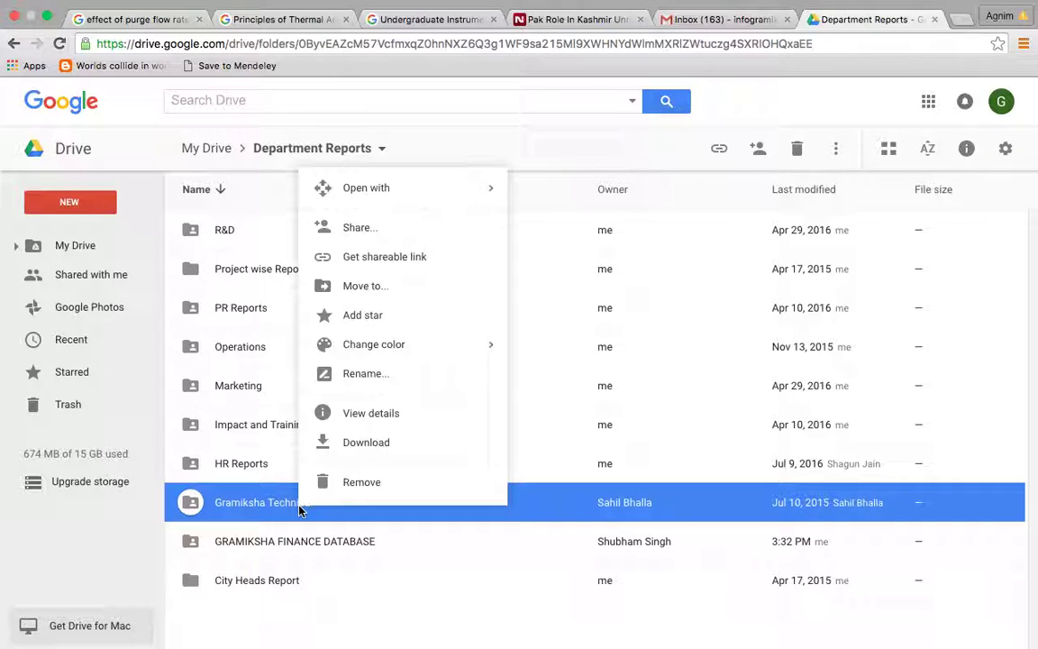
click(359, 228)
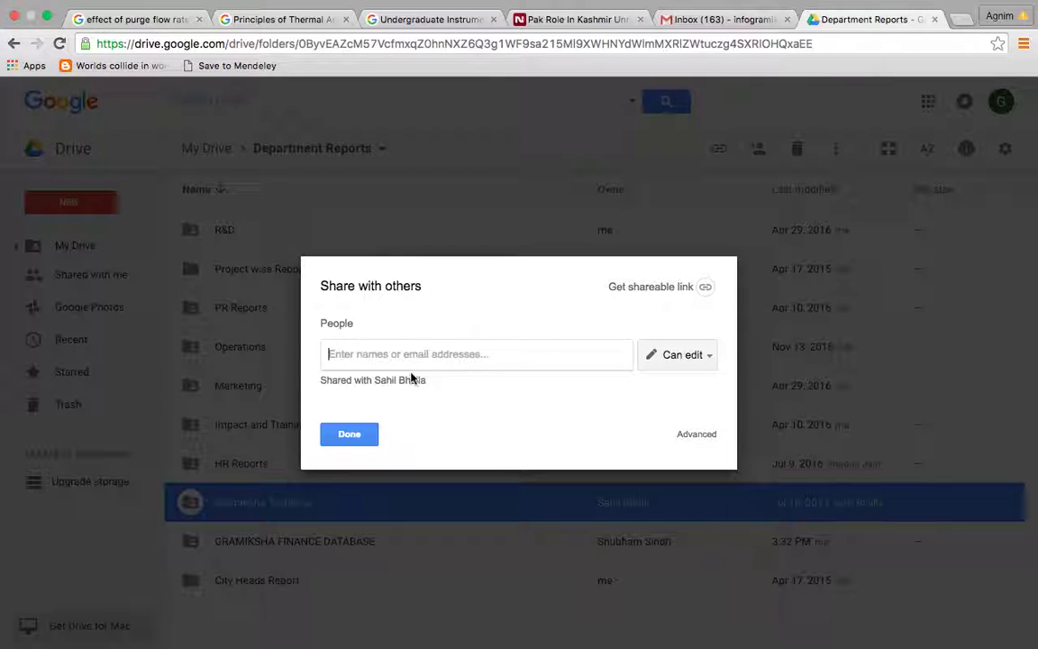
click(412, 386)
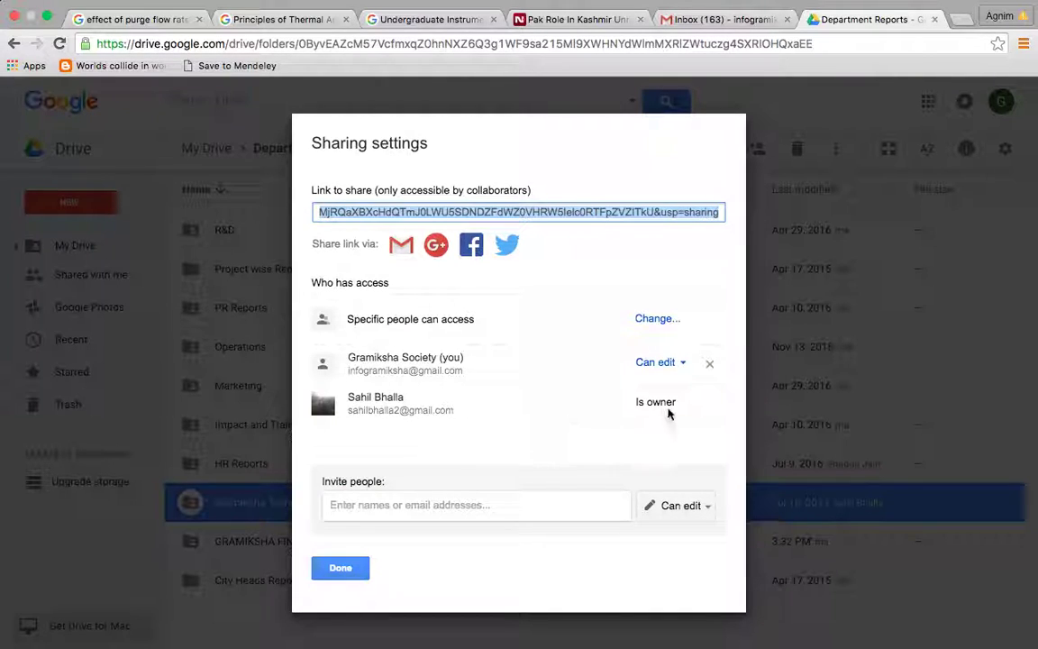
click(354, 574)
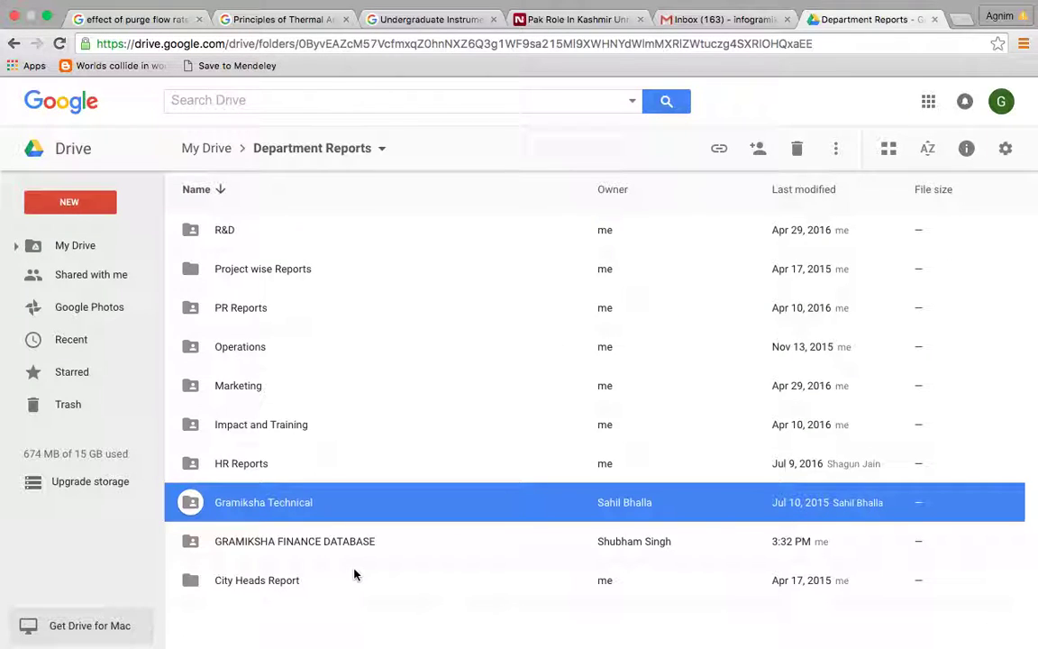
- Switch to Basecamp 3 and open the Message Board from the A Team overview
click(595, 631)
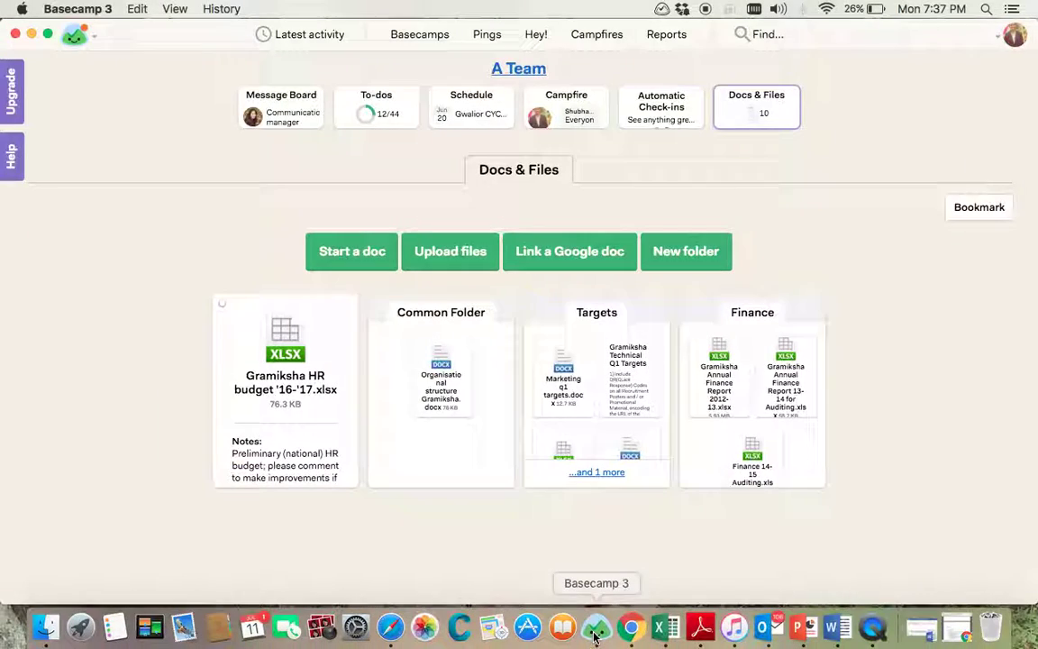
click(512, 65)
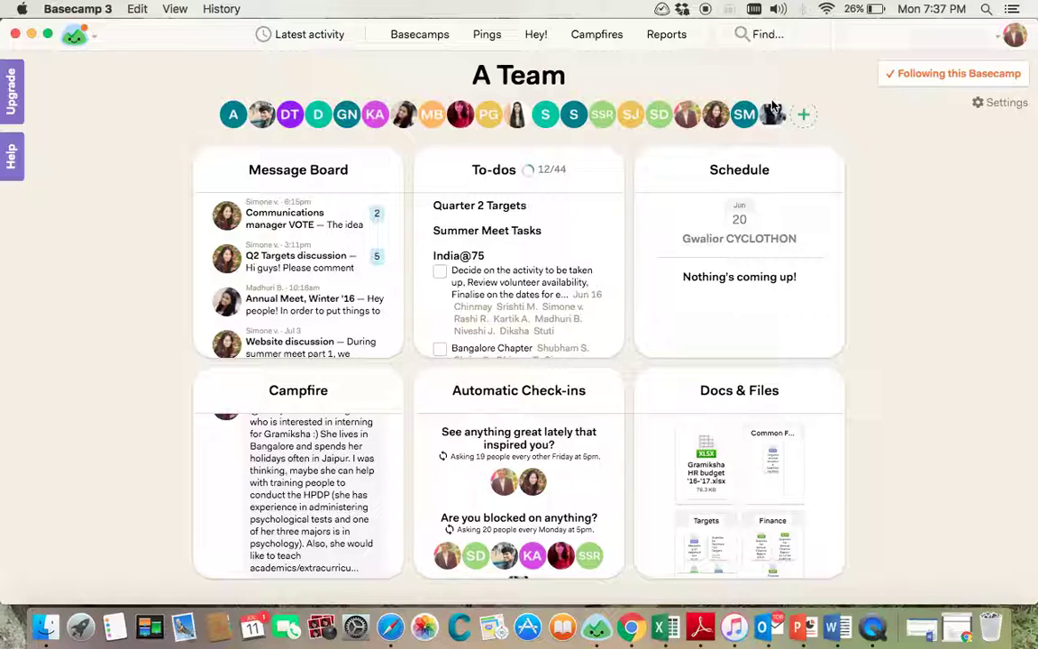
click(335, 223)
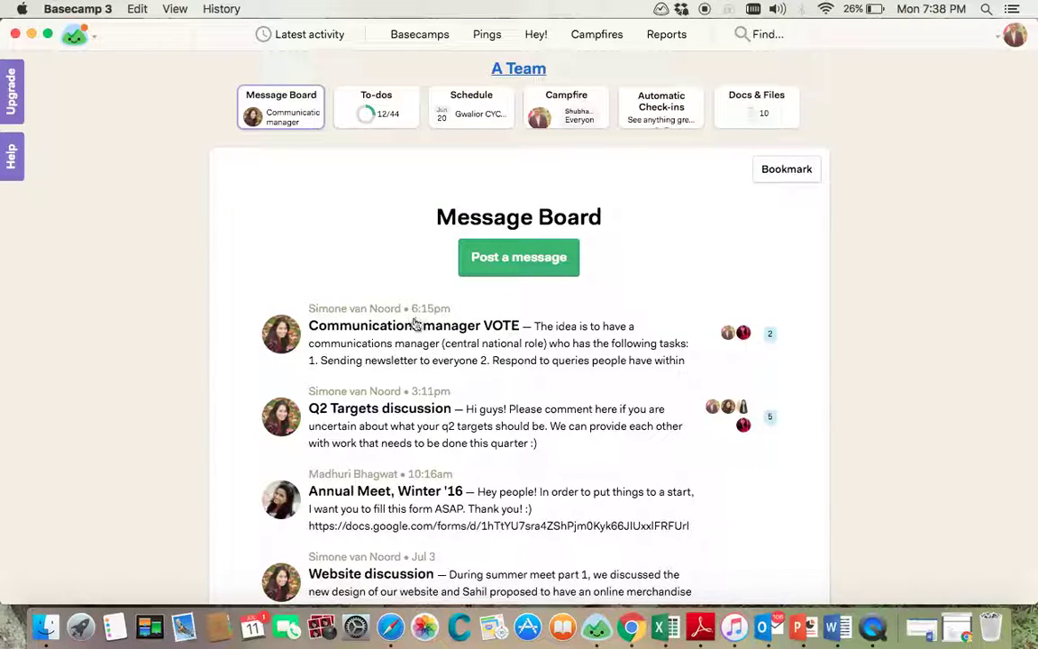
- Read the Communications manager VOTE message with its comments, and return to the Message Board
scroll(406, 454, down, 1)
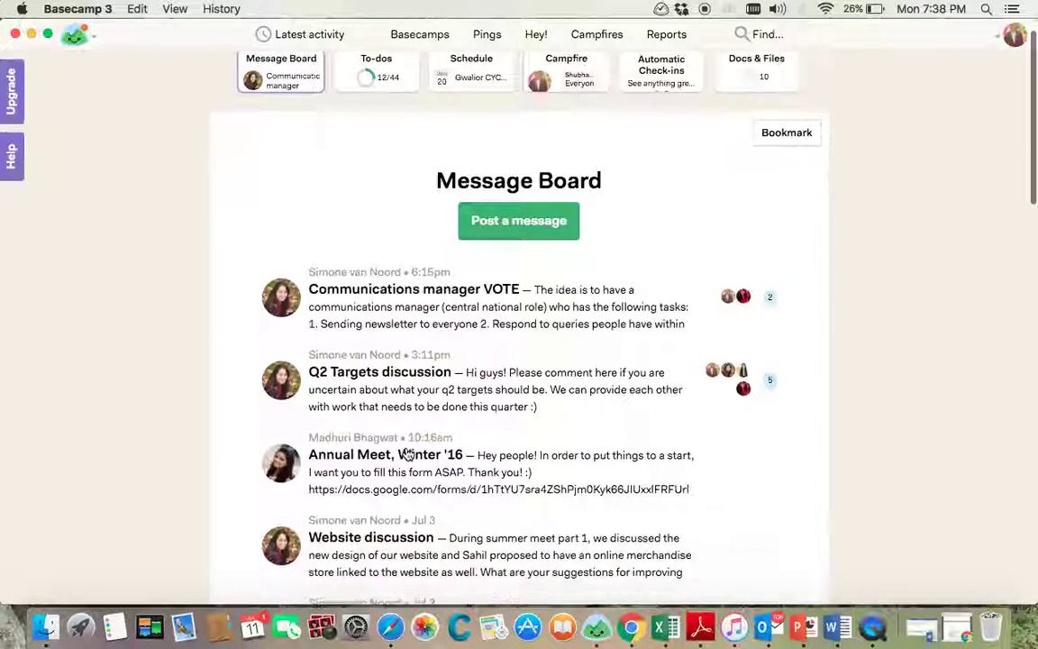
click(394, 305)
scroll(394, 305, down, 2)
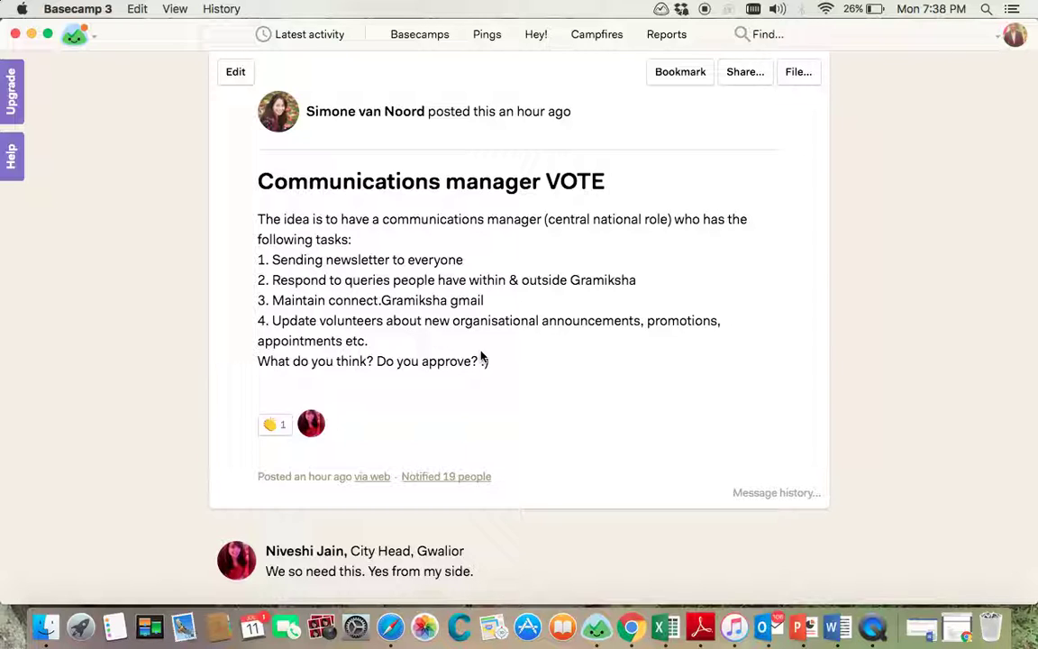
scroll(480, 357, down, 5)
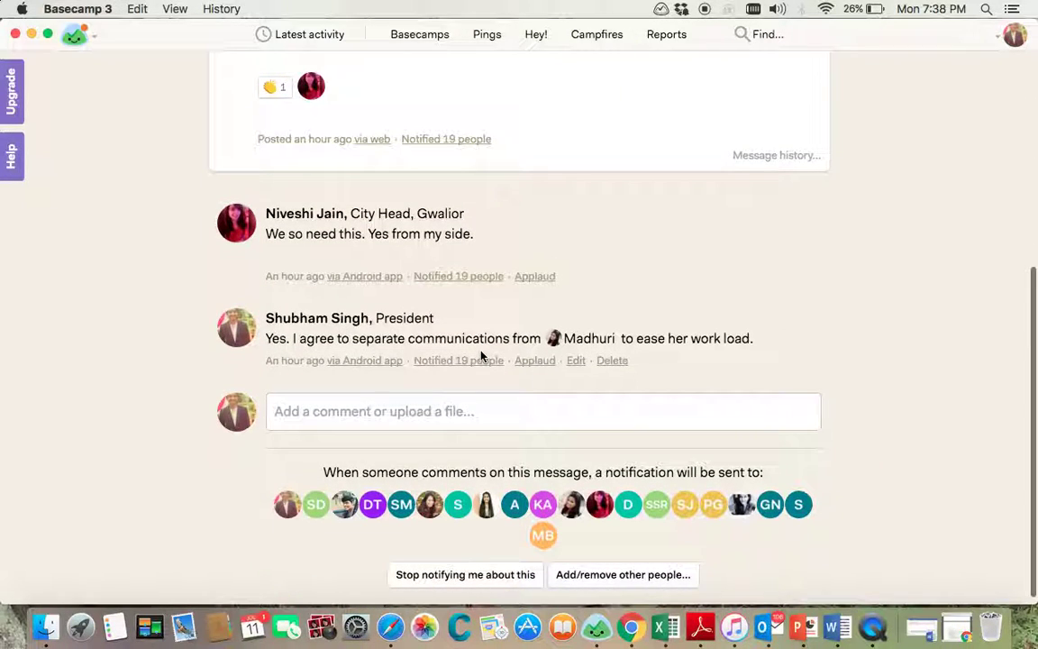
scroll(481, 358, up, 6)
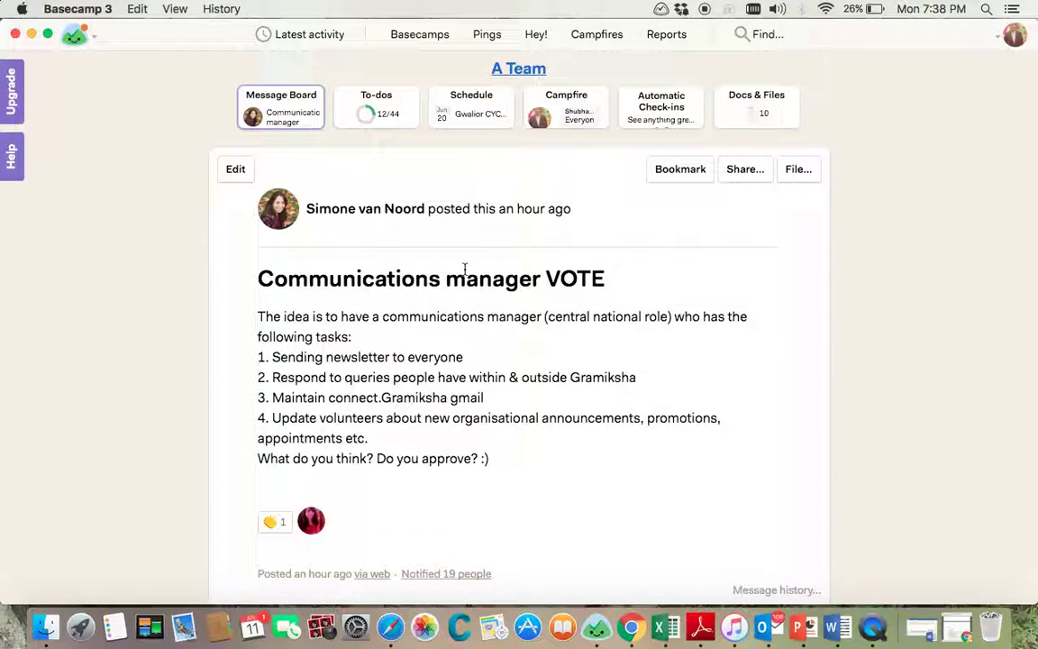
click(294, 105)
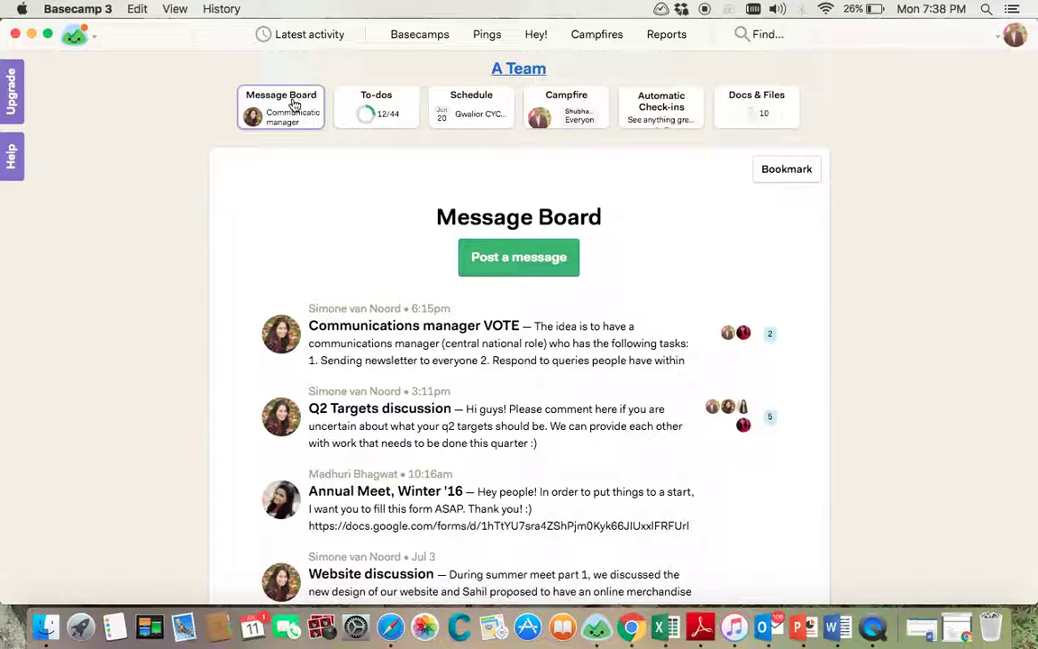
- Look through the list of older discussions on the A Team's Message Board
scroll(510, 398, down, 5)
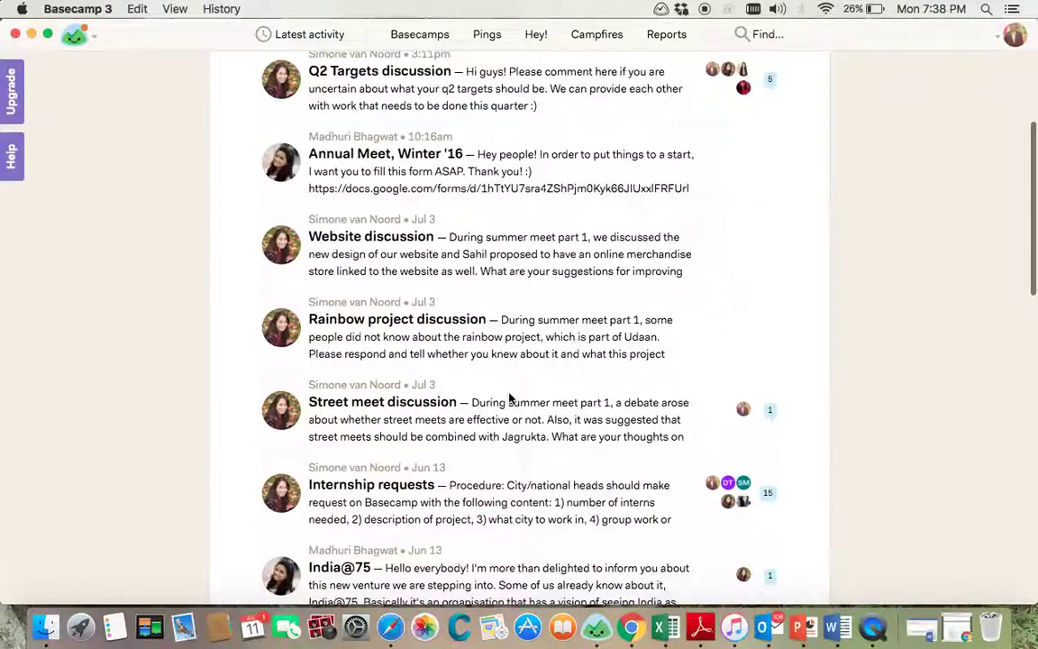
scroll(510, 398, down, 5)
scroll(510, 399, down, 3)
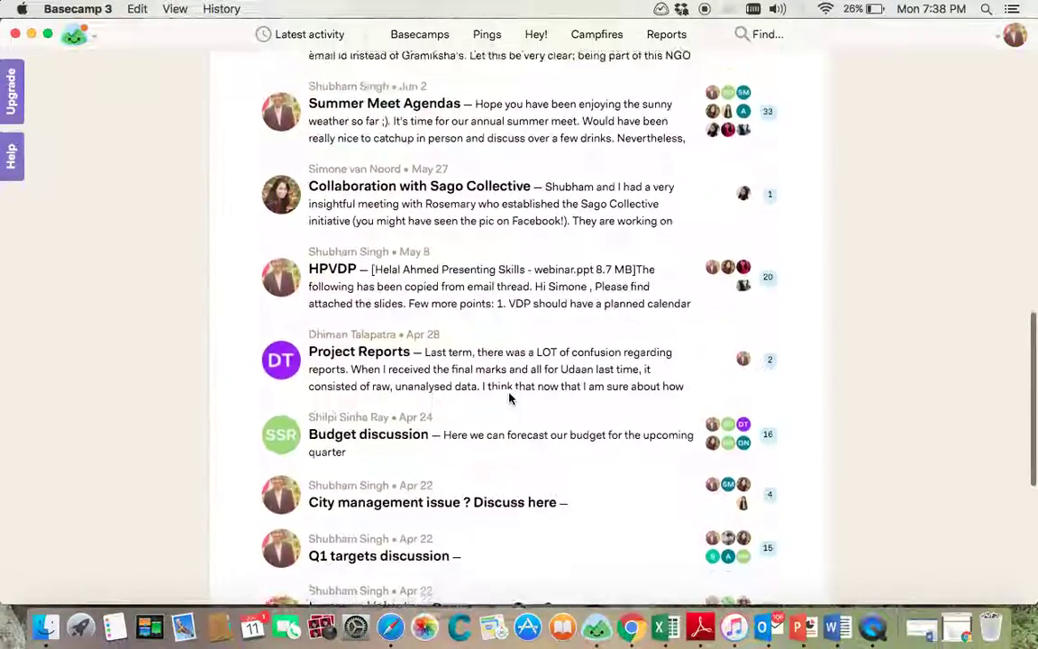
scroll(510, 398, up, 15)
- Open the A Team's To-dos and review its lists, from Quarter 2 Targets down to the completed Q1 Targets items
click(392, 106)
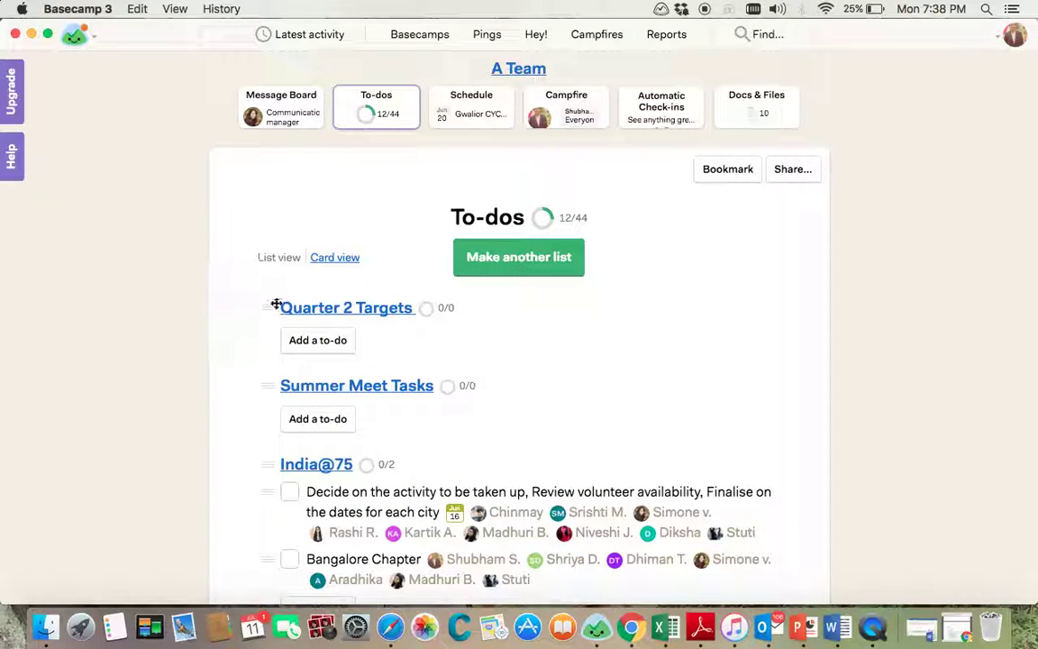
scroll(566, 535, down, 5)
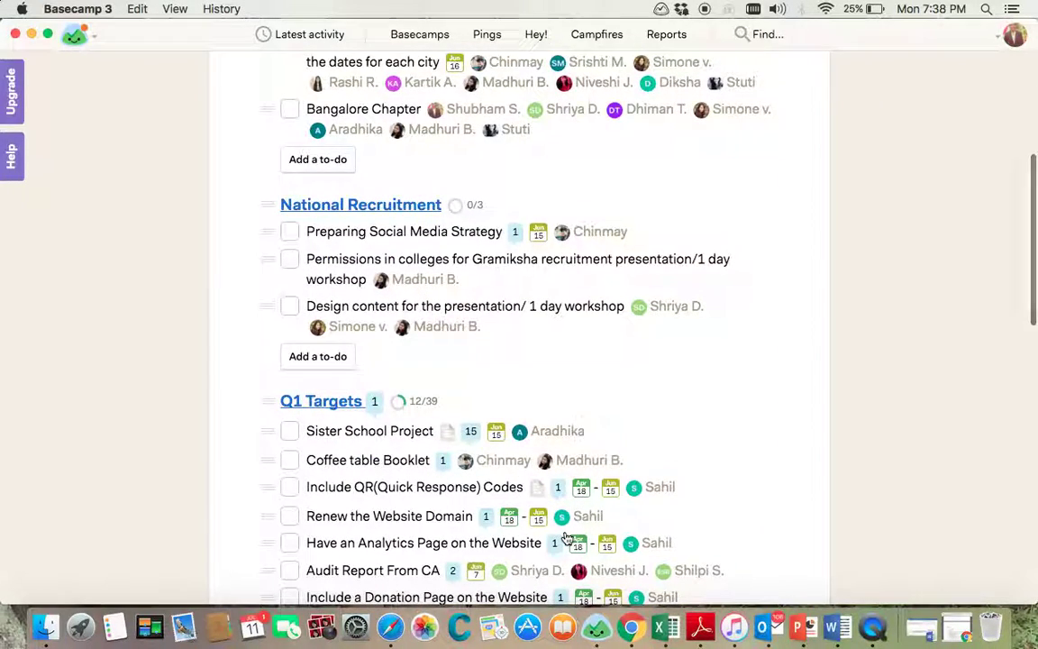
scroll(566, 536, down, 8)
scroll(566, 539, up, 9)
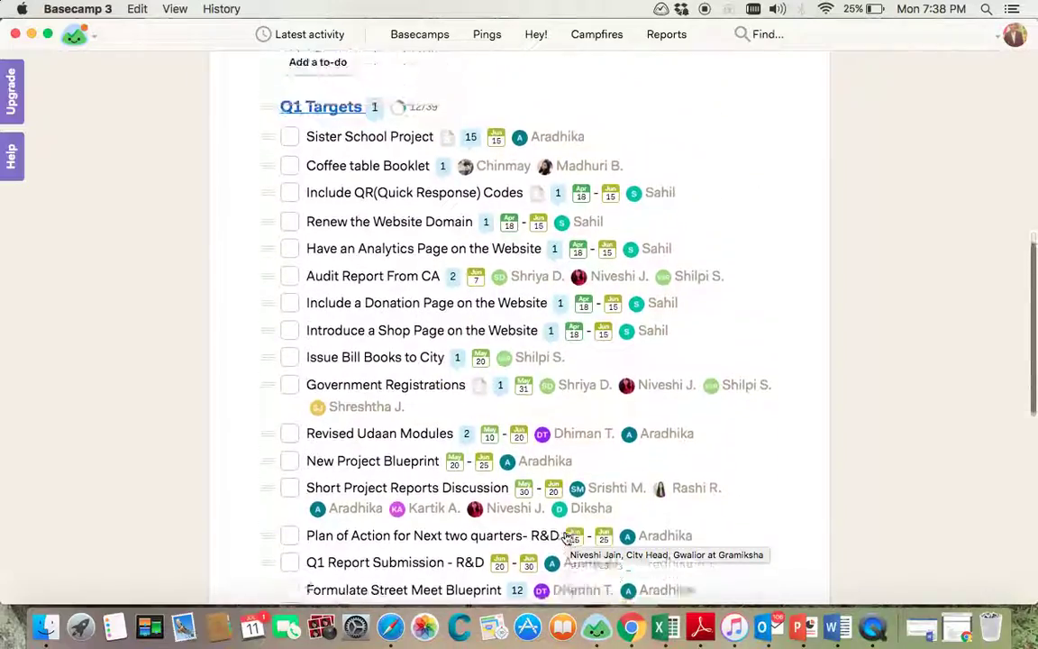
scroll(566, 538, down, 11)
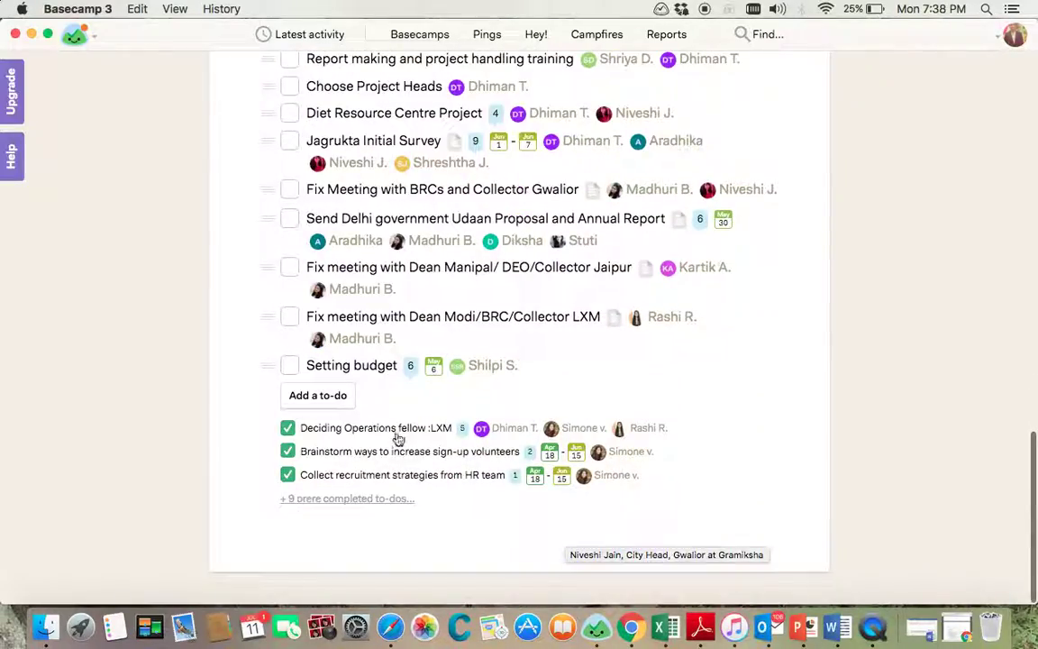
scroll(504, 343, up, 15)
- Run the "What's overdue?" report and review the late to-dos from the most recent to the oldest
click(671, 36)
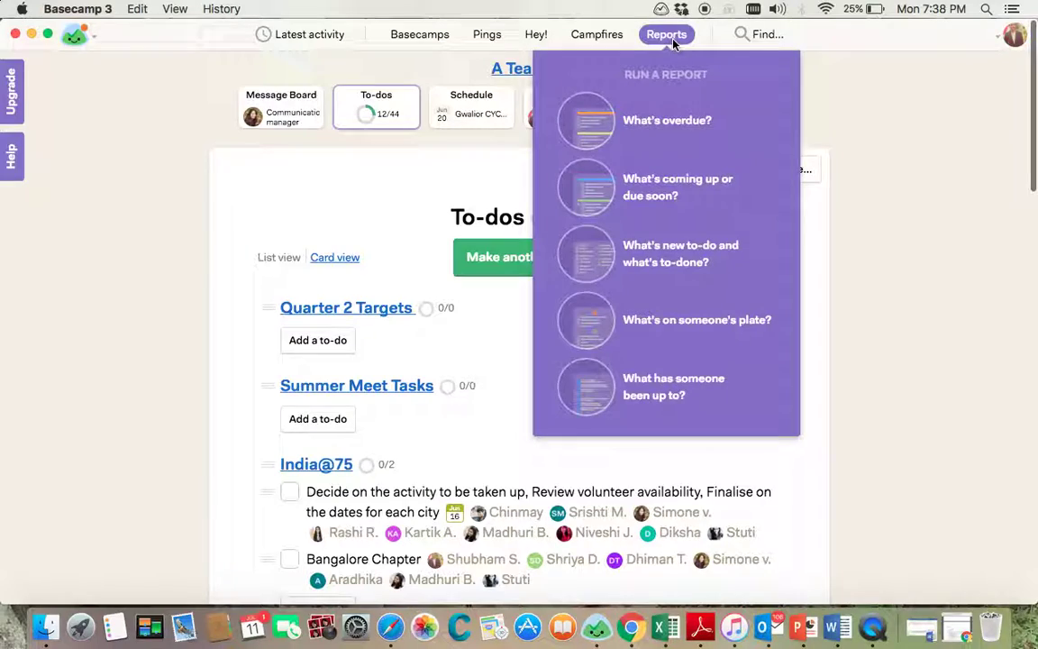
click(649, 122)
scroll(551, 258, down, 15)
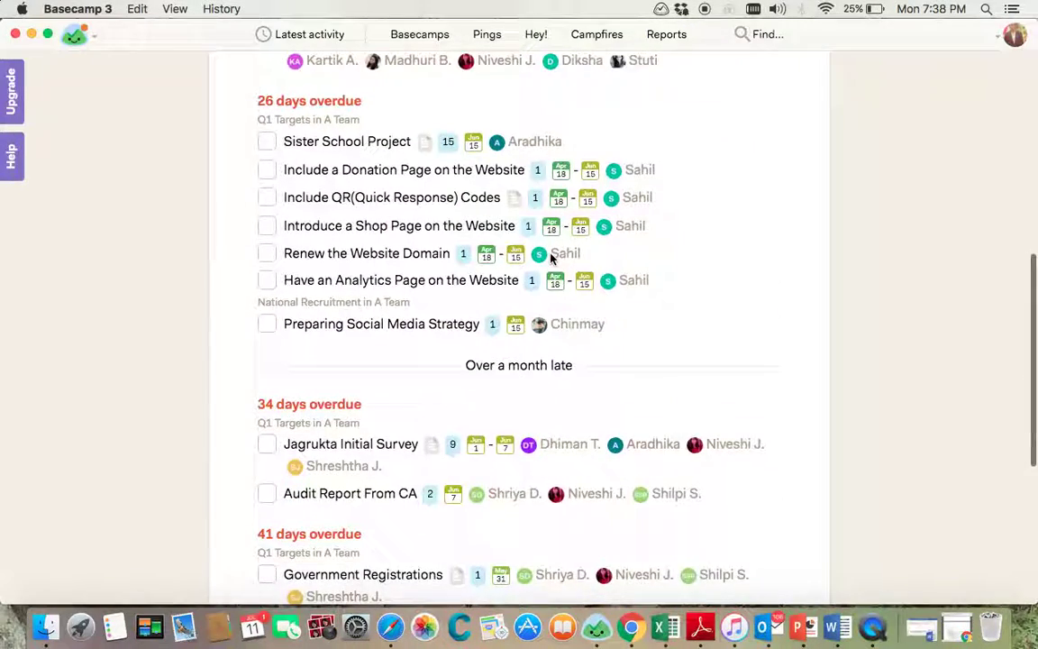
scroll(552, 259, down, 4)
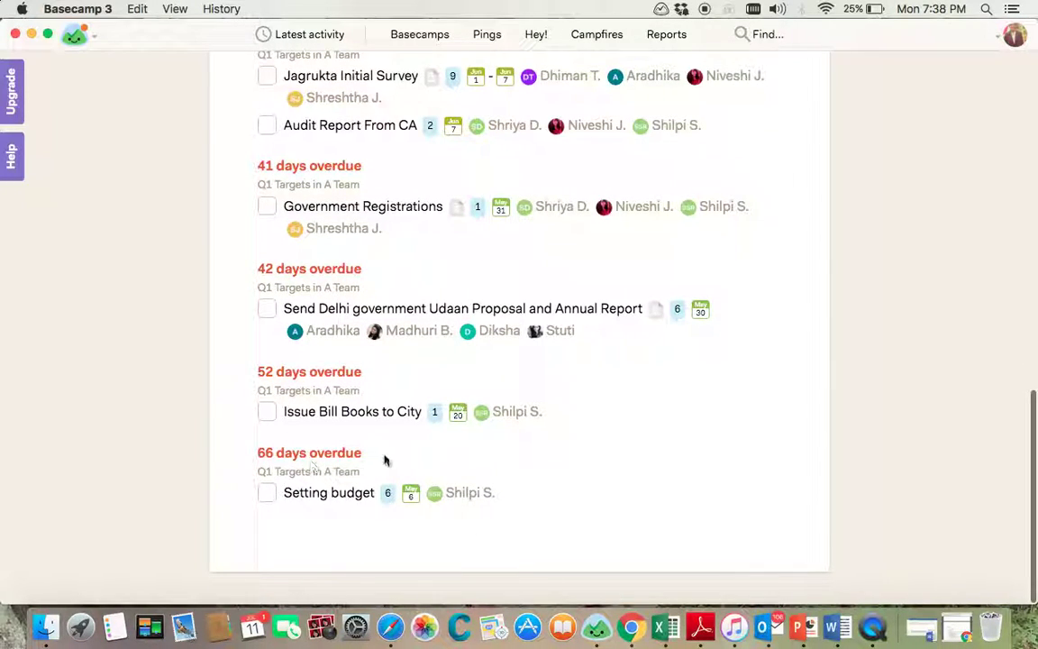
key(Home)
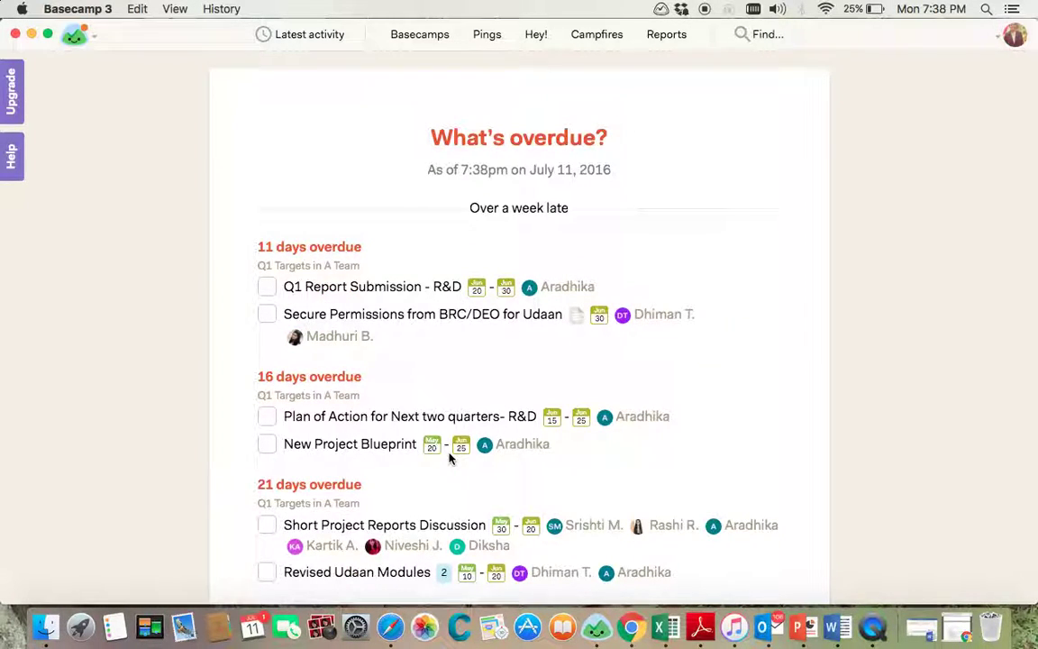
key(End)
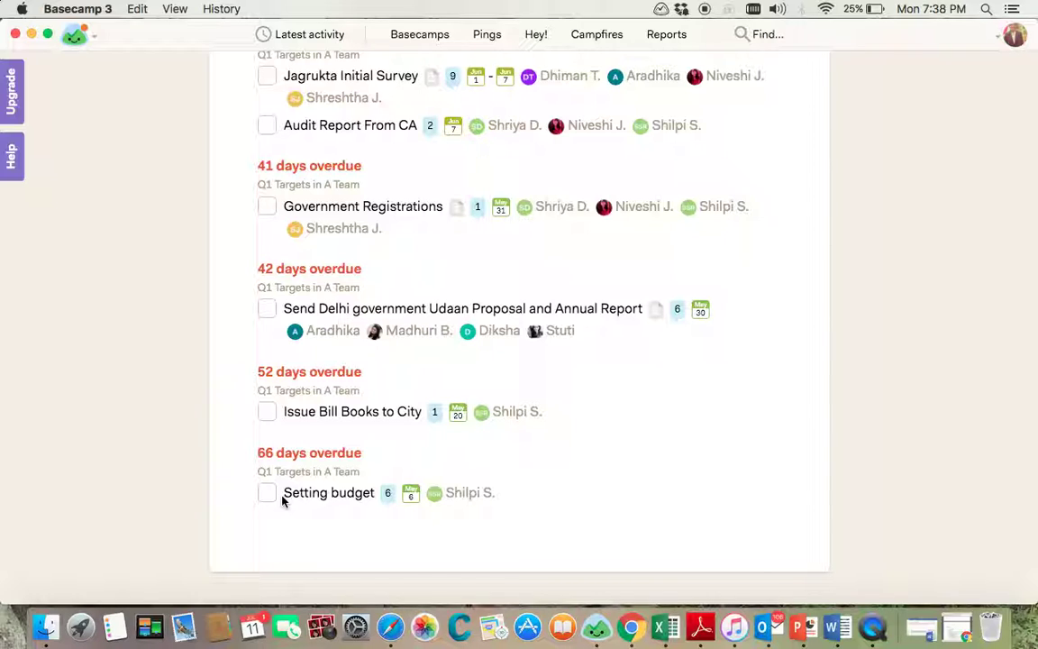
scroll(334, 468, up, 15)
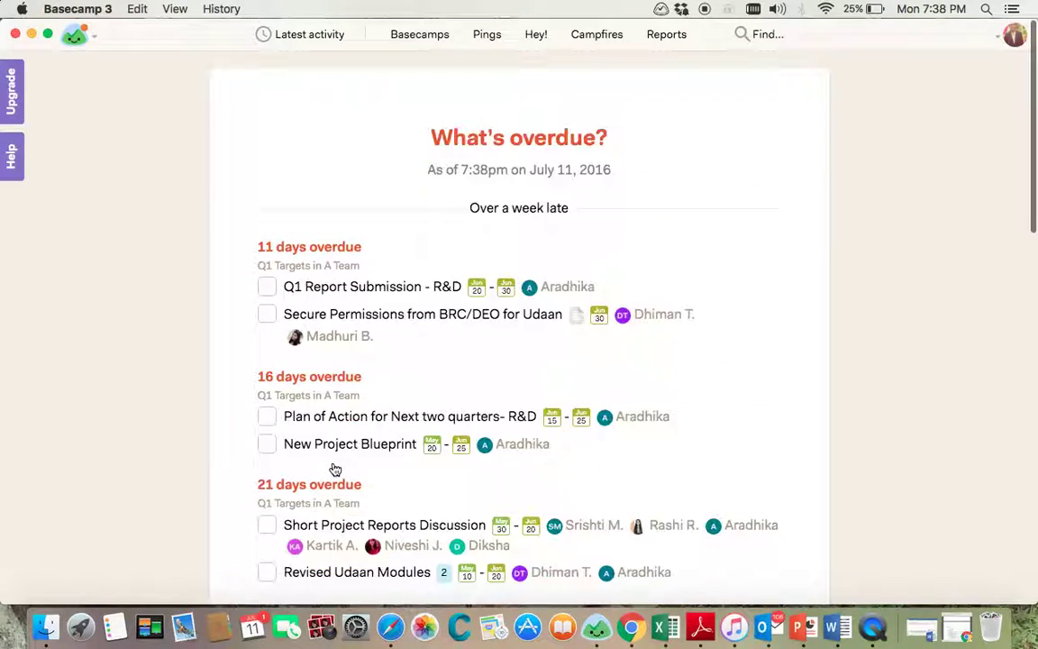
- Run the "What has someone been up to?" report for a team member, entering their name, and review their recent activity
click(672, 35)
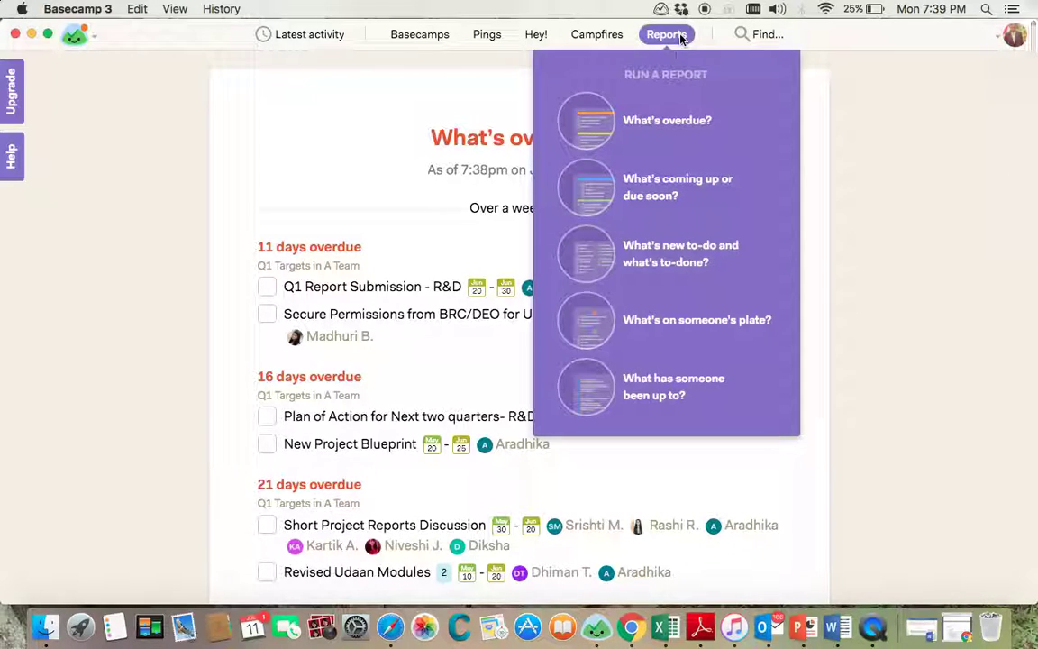
click(672, 390)
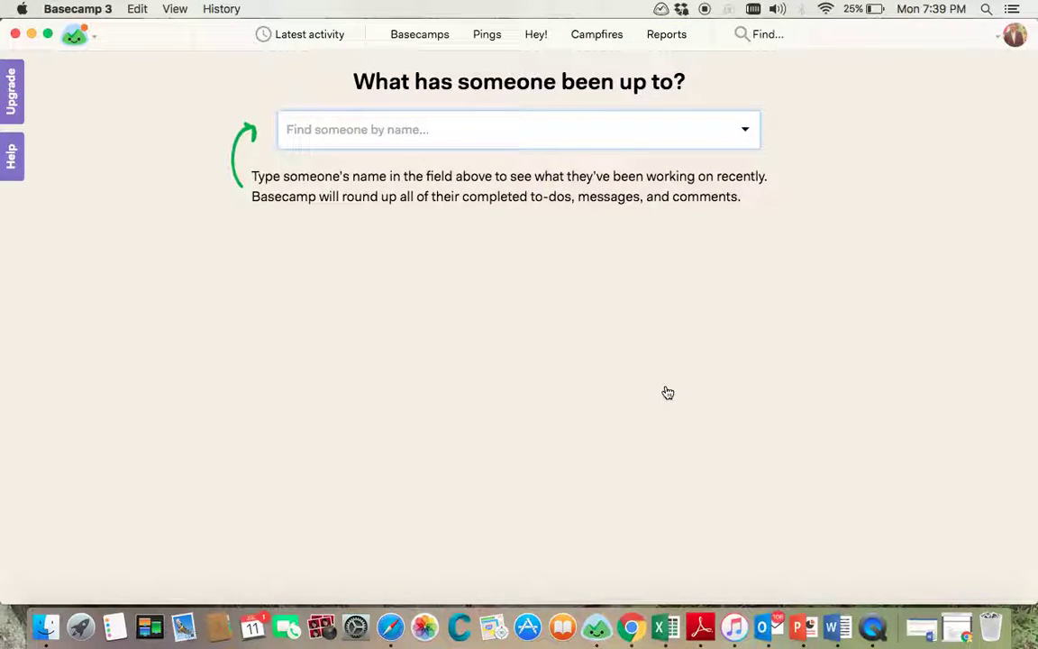
text(ara)
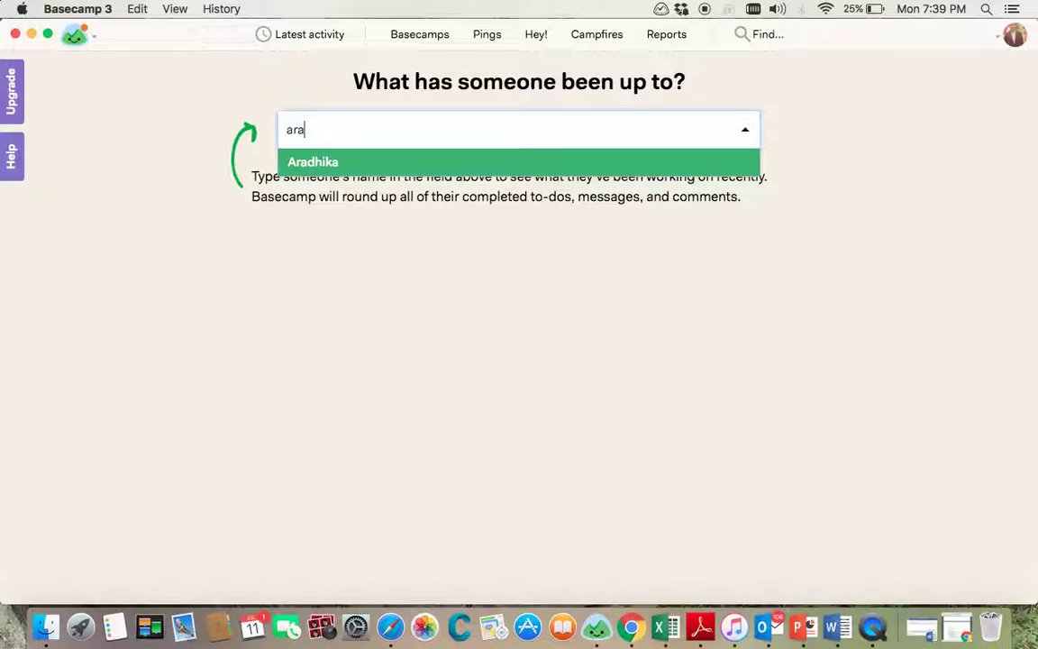
key(Return)
click(730, 126)
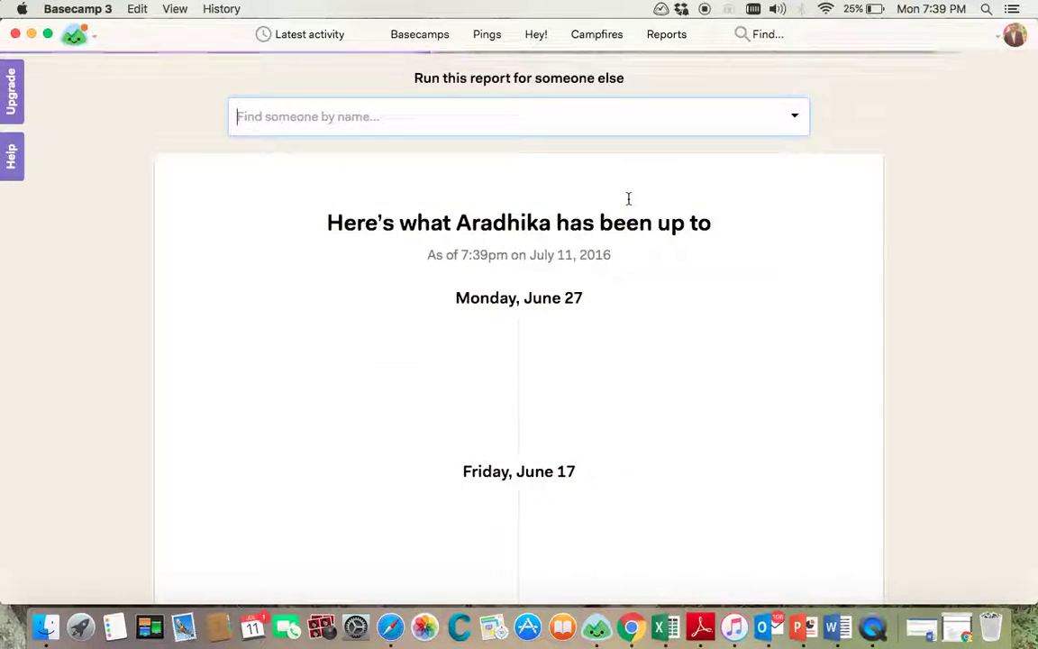
scroll(579, 293, down, 2)
scroll(580, 293, down, 10)
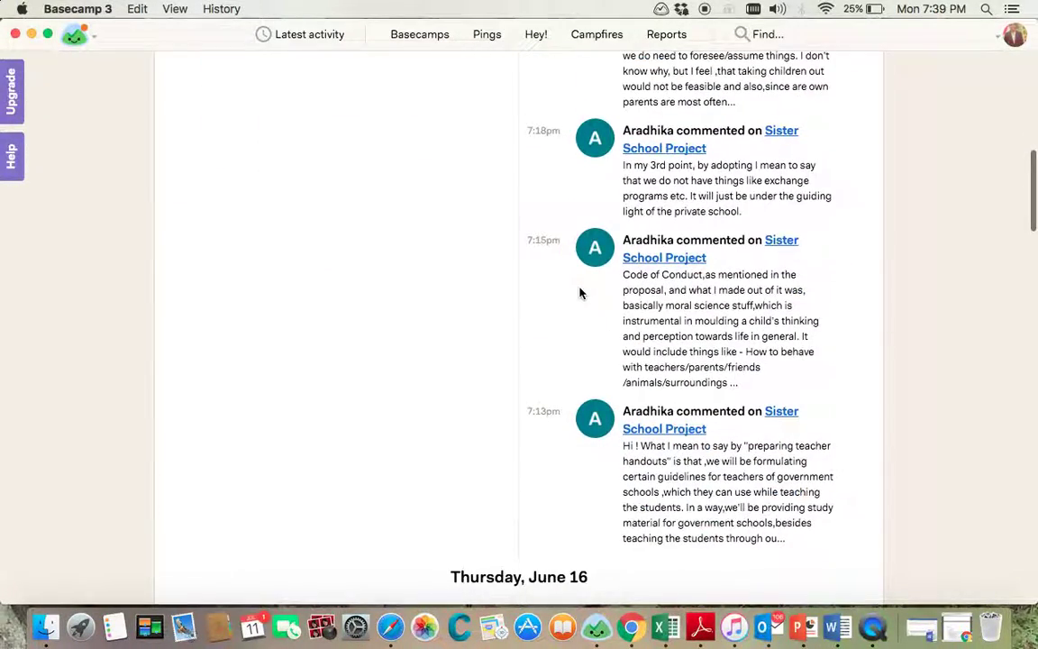
scroll(580, 293, up, 12)
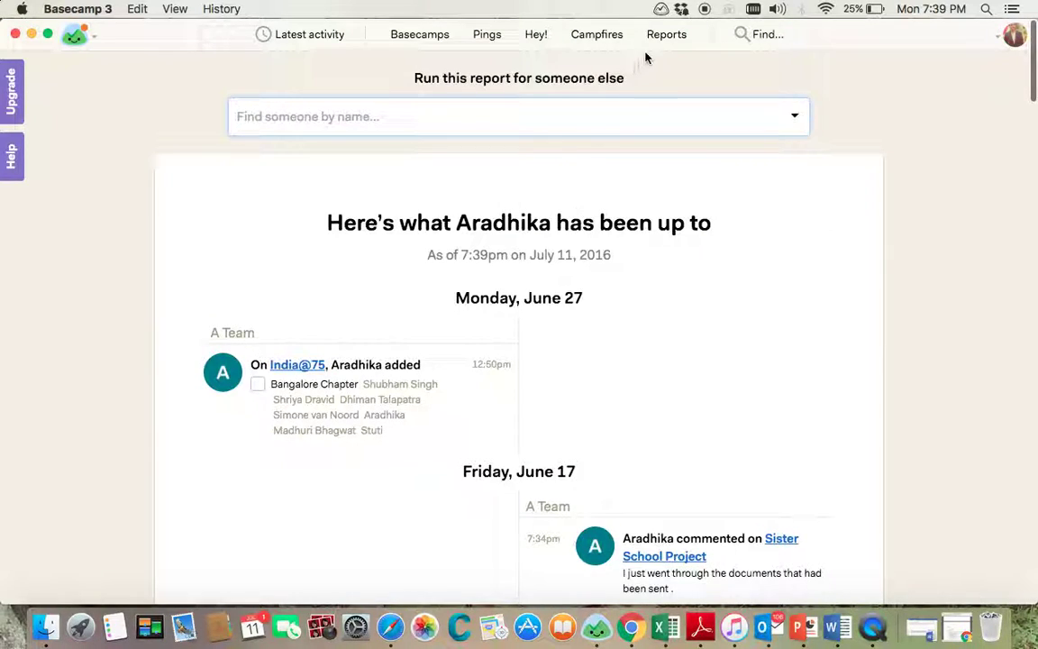
- Run the "What's on someone's plate?" report for the same team member and review all their assignments
click(667, 36)
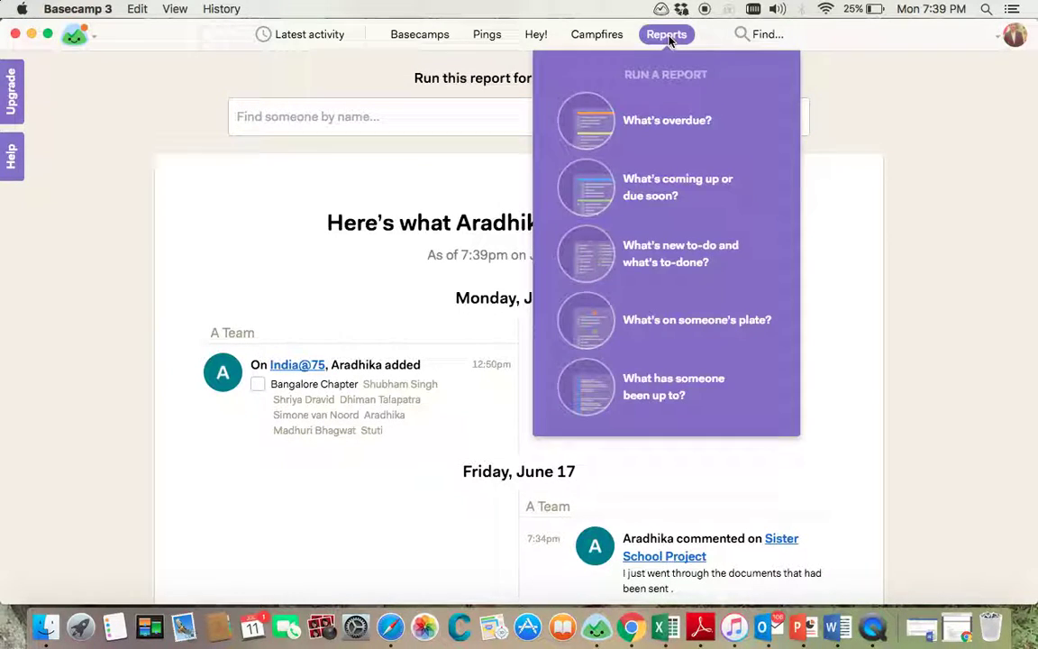
click(662, 332)
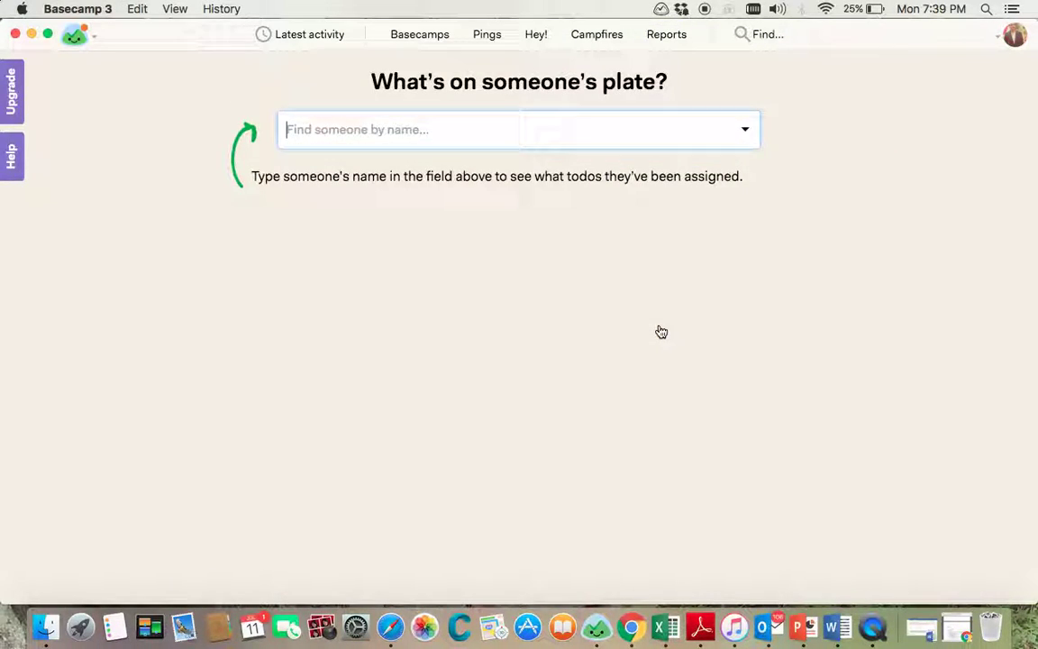
text(arad)
key(Return)
click(680, 132)
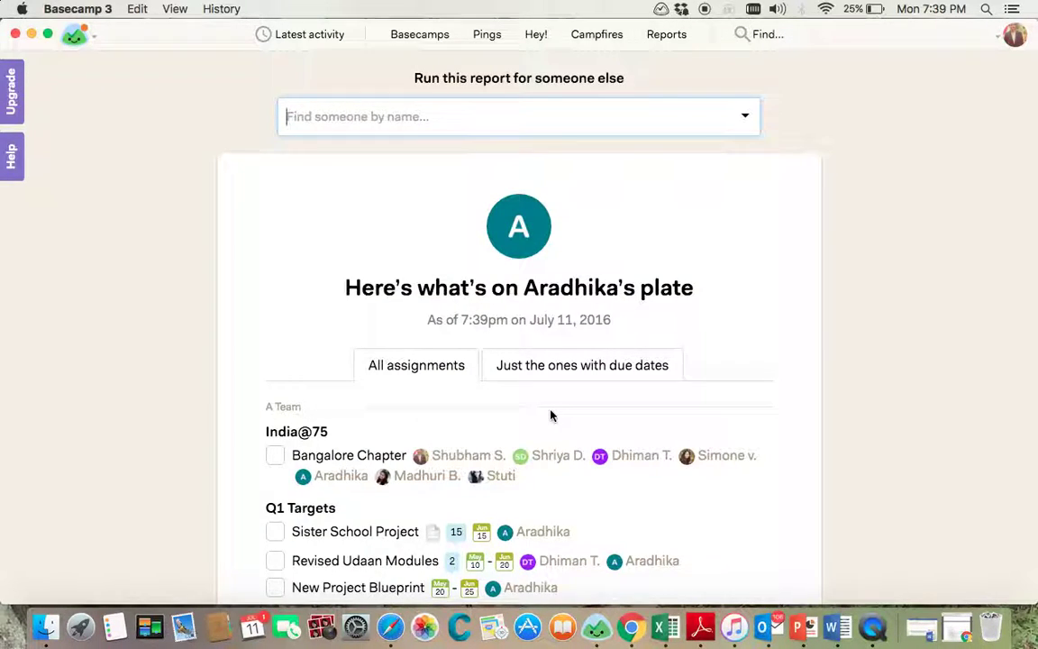
scroll(552, 415, down, 5)
scroll(551, 415, down, 3)
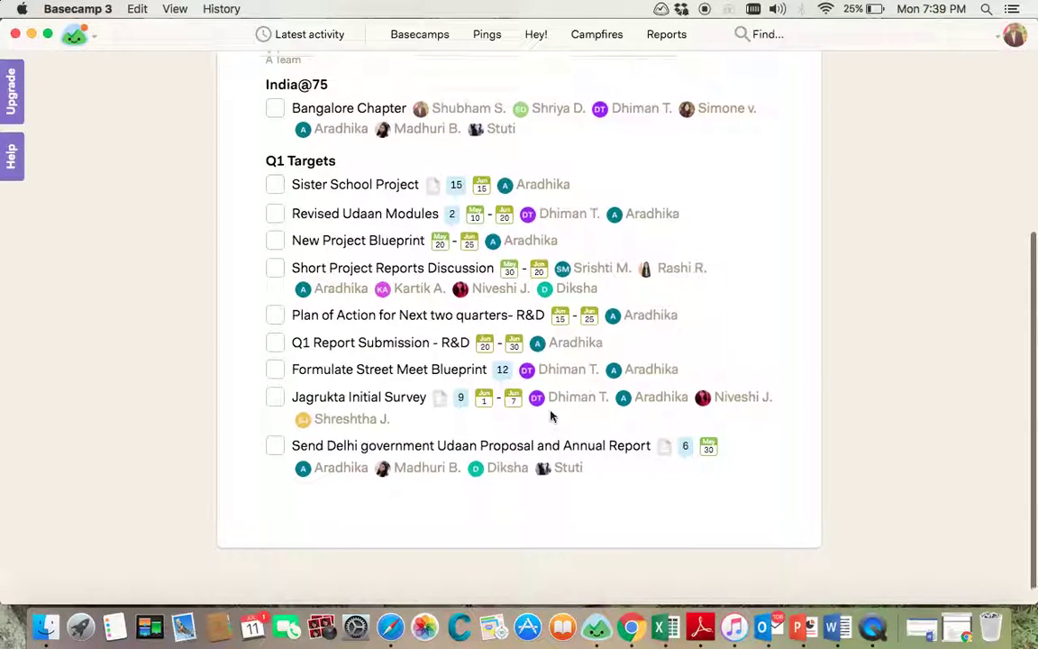
scroll(521, 417, up, 1)
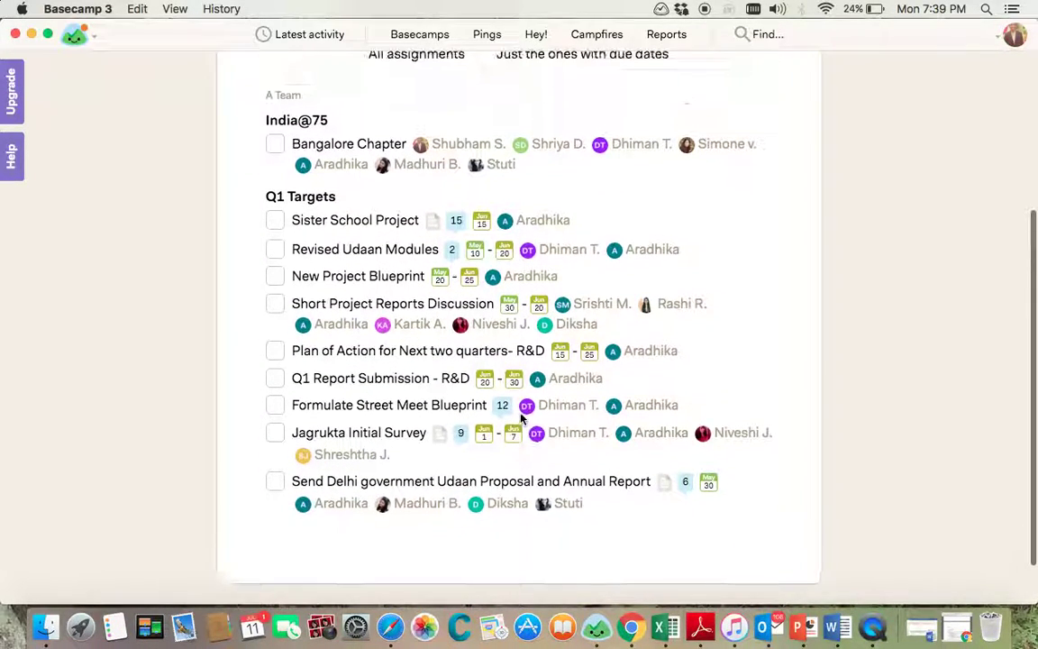
- Open the Sister School Project to-do from the Q1 Targets assignments and view its assignee, notes and due date in editing mode
click(402, 223)
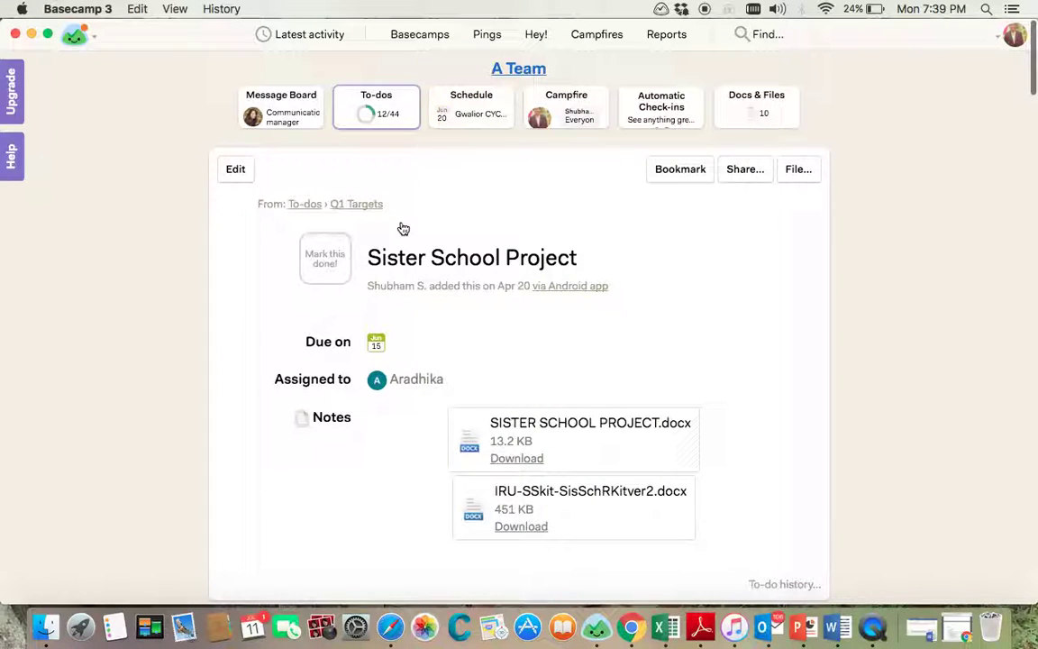
scroll(401, 228, down, 2)
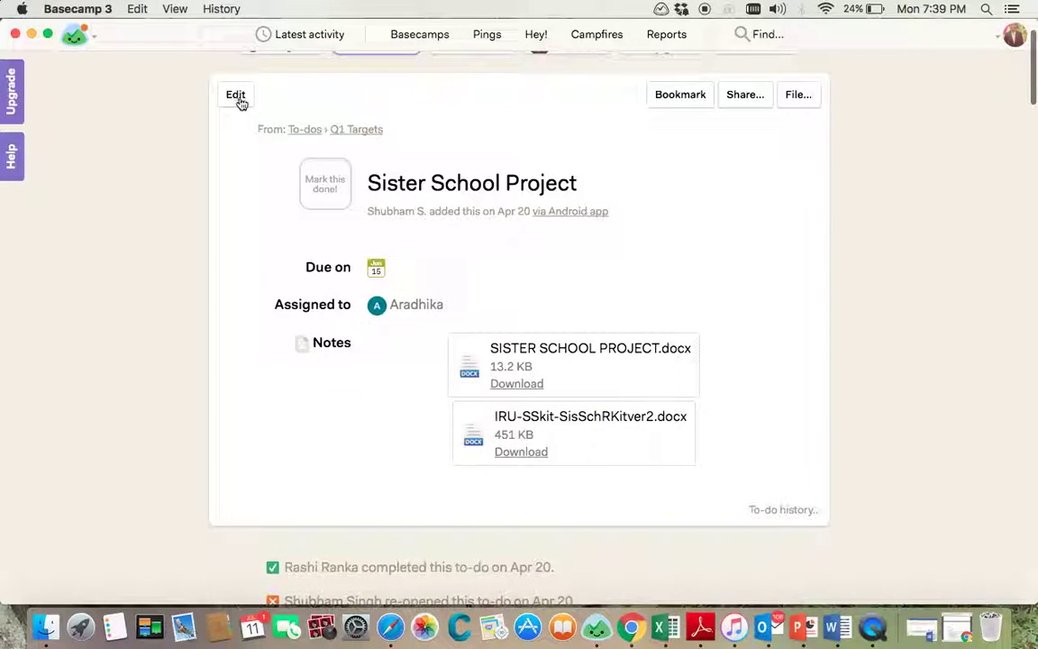
click(236, 95)
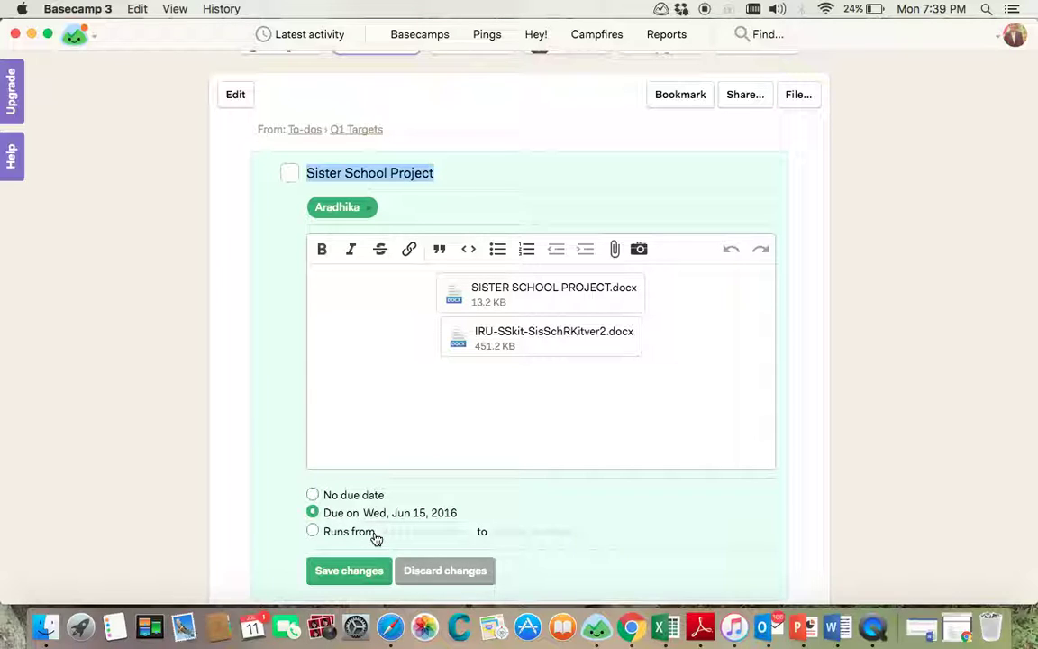
scroll(376, 538, up, 2)
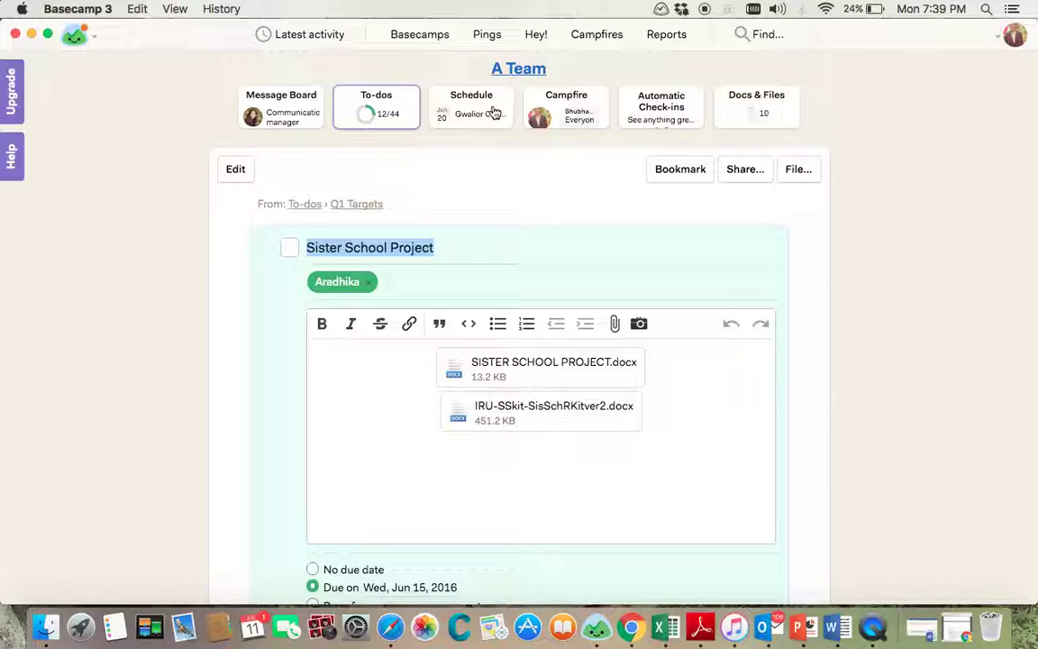
click(666, 34)
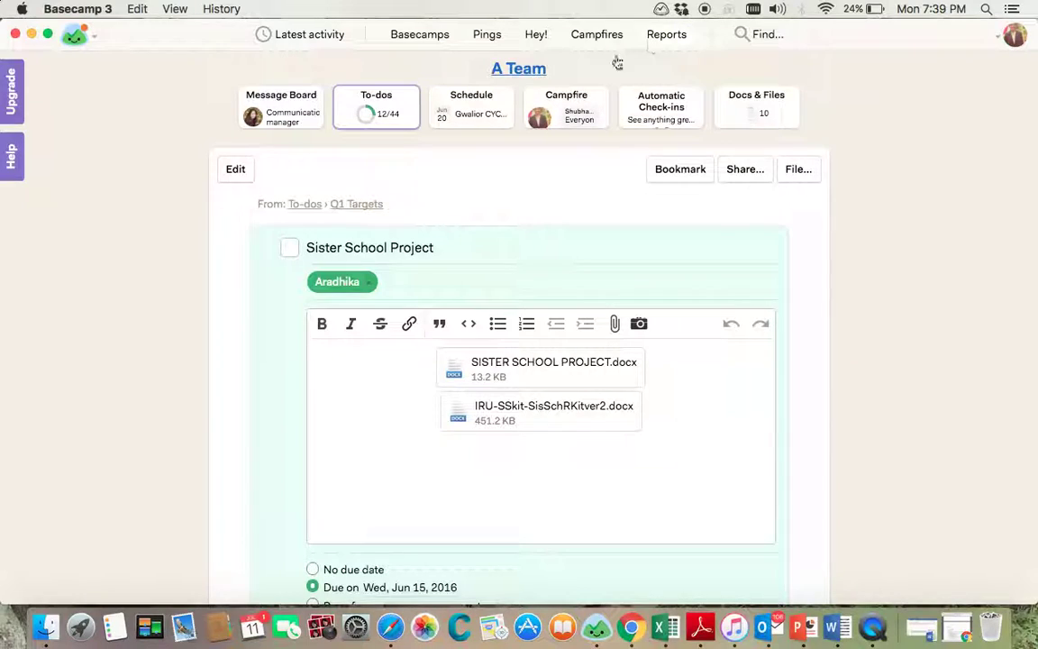
- View the A Team's Schedule, and open its Campfire chat
click(497, 118)
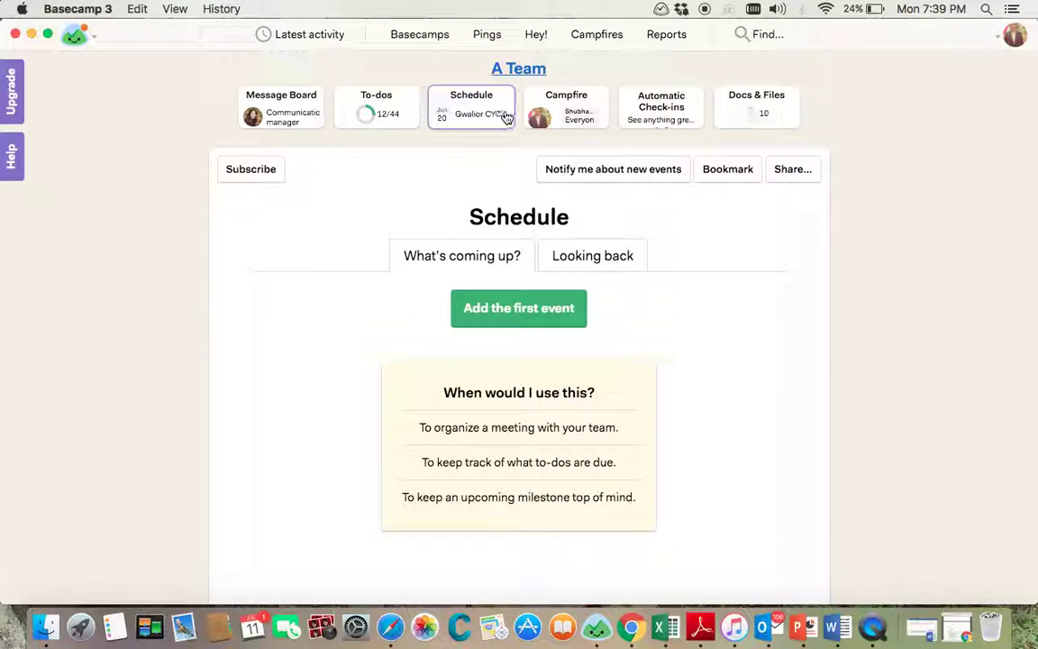
click(559, 110)
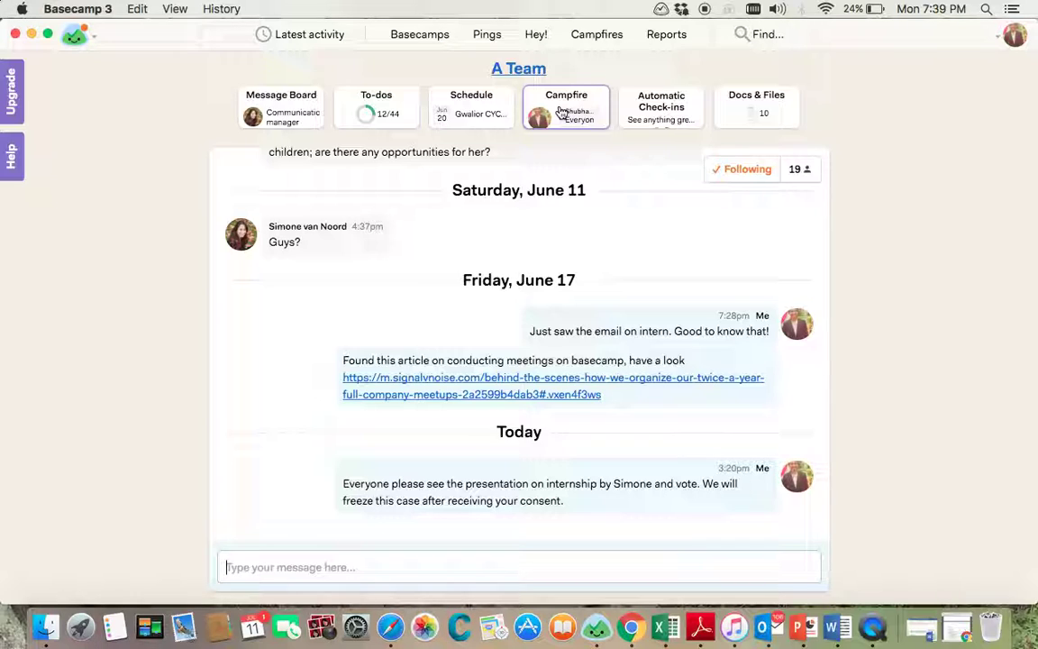
- Open the A Team's Automatic Check-ins and review each recurring question with its schedule and respondents
click(672, 101)
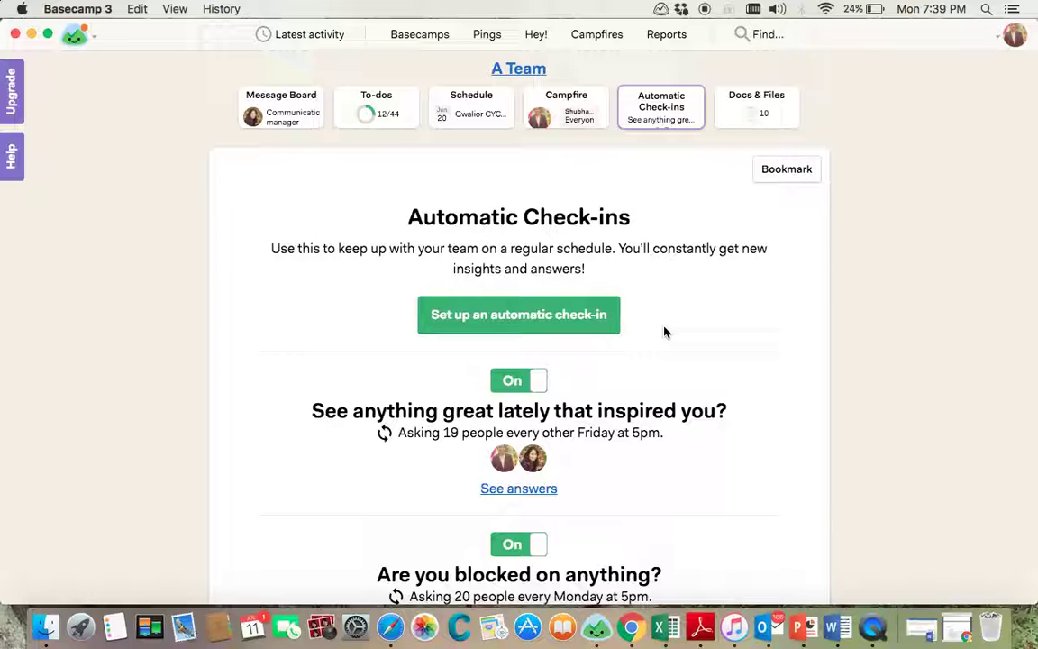
scroll(665, 333, down, 5)
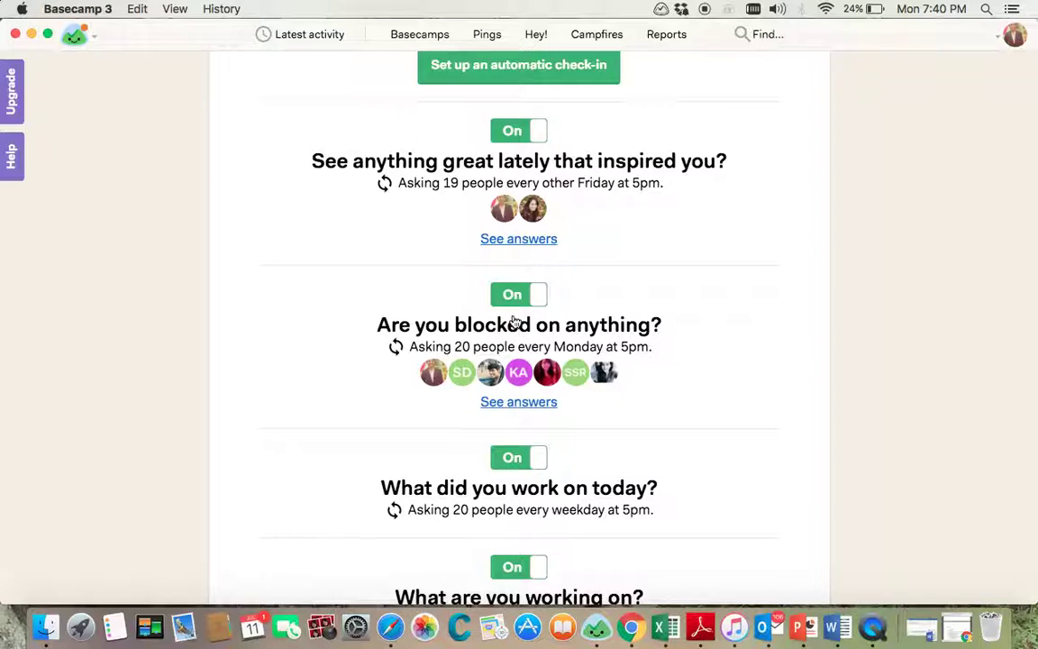
scroll(515, 322, down, 4)
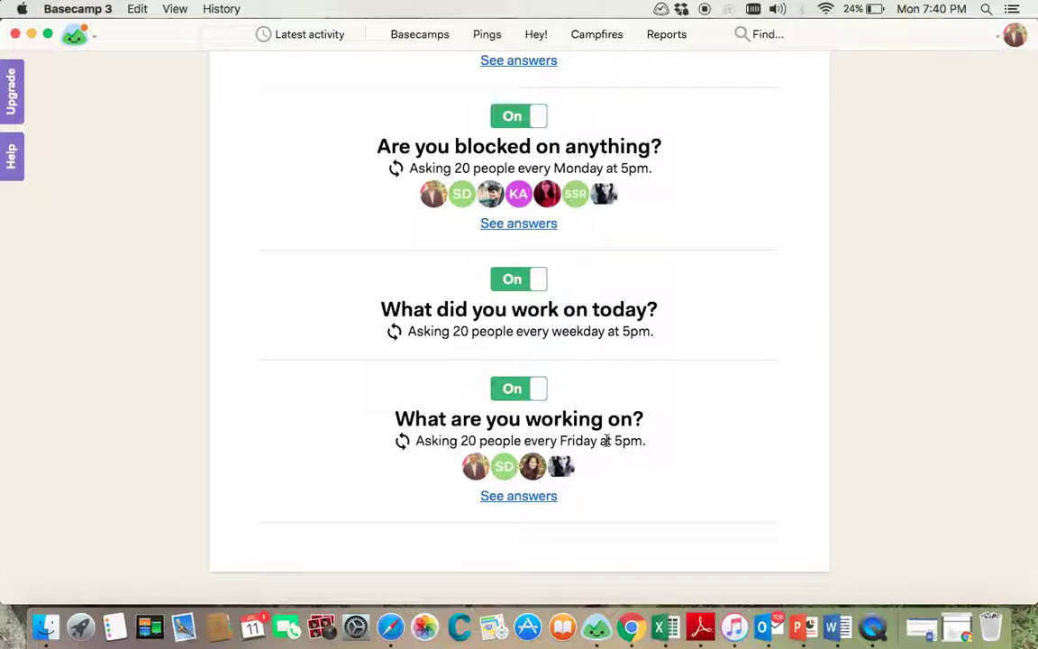
scroll(605, 441, up, 5)
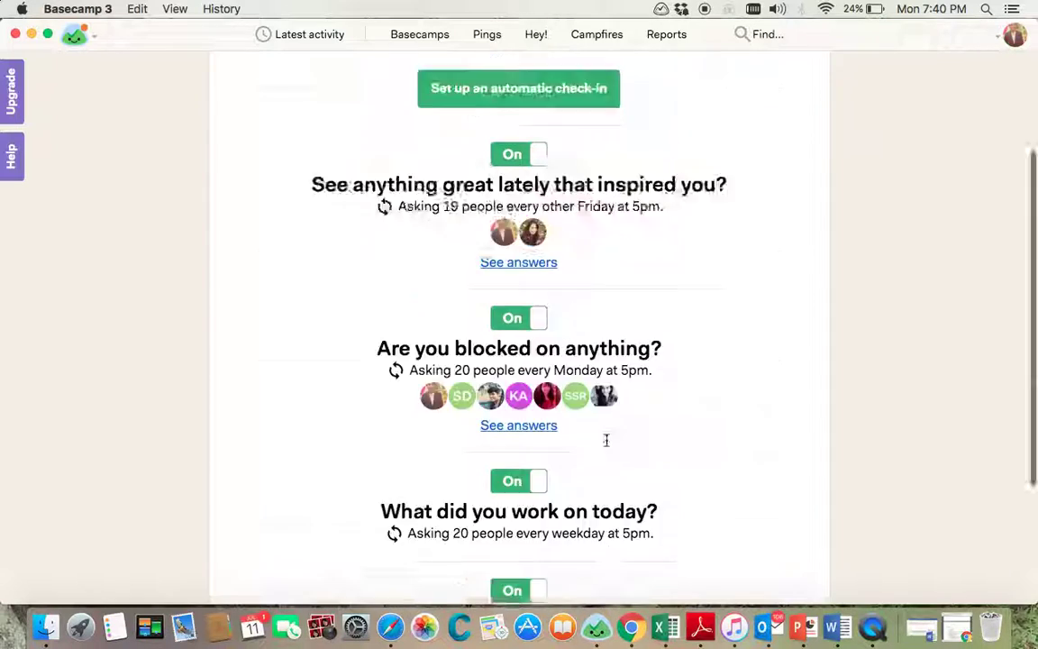
- View the A Team's Docs & Files, and look over the recent Pings before closing them
click(739, 97)
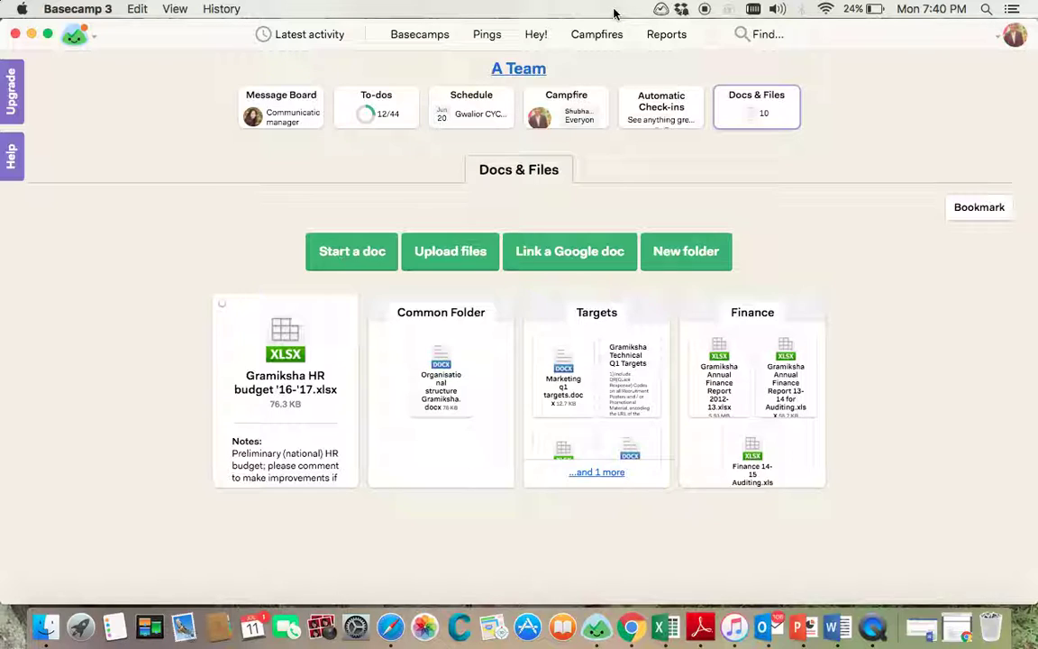
click(488, 34)
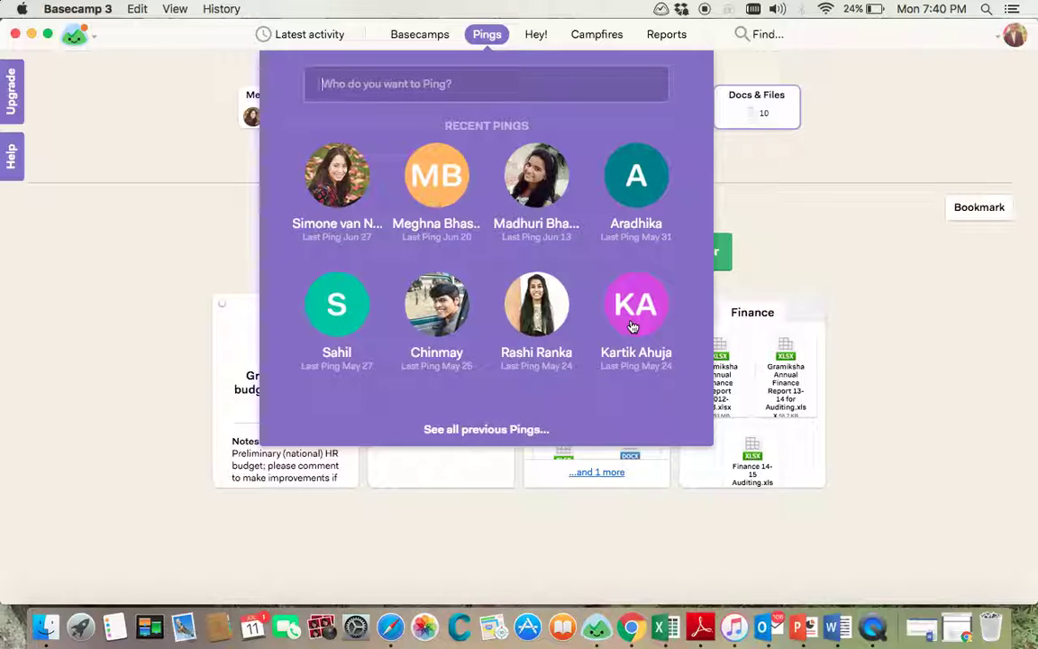
click(802, 220)
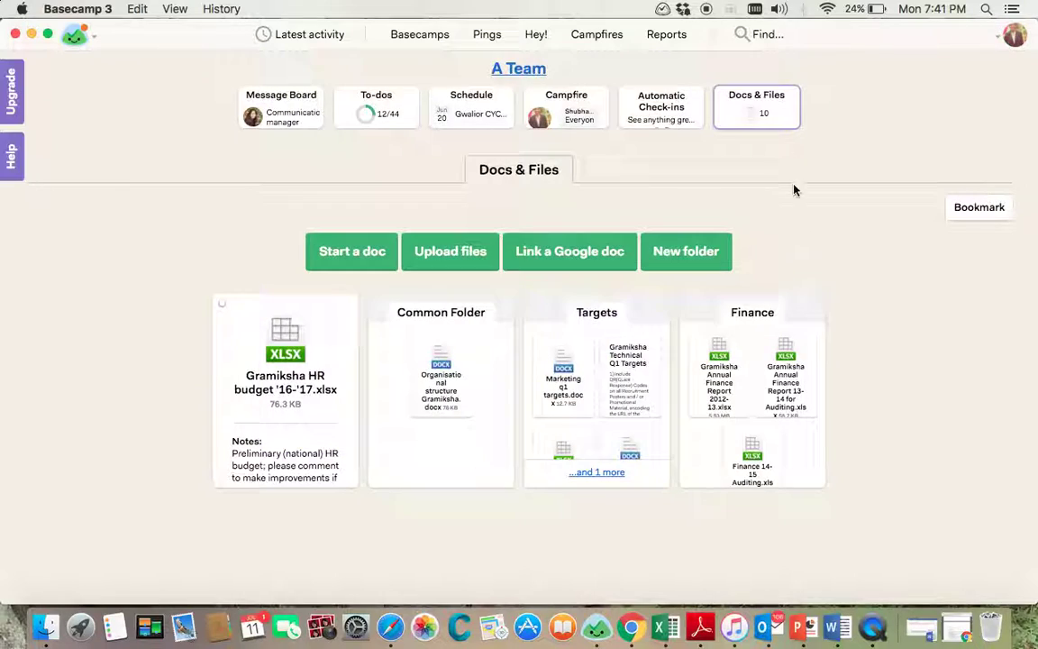